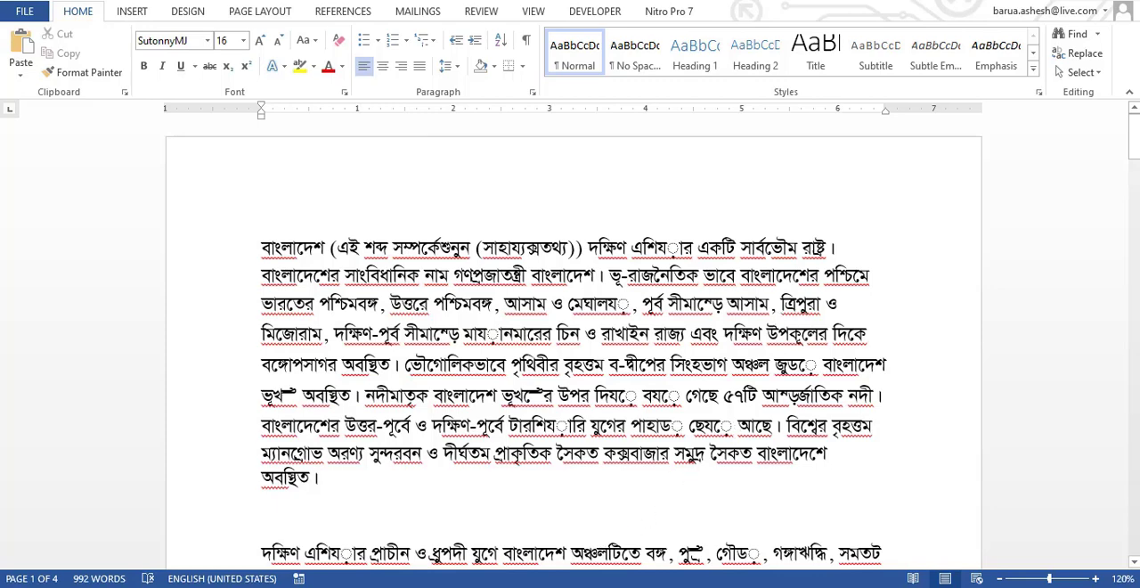
# Examine the Bengali conjunct list with its letter breakdowns and example words, from the ক combinations through the ড combinations.
pyautogui.click(656, 525)
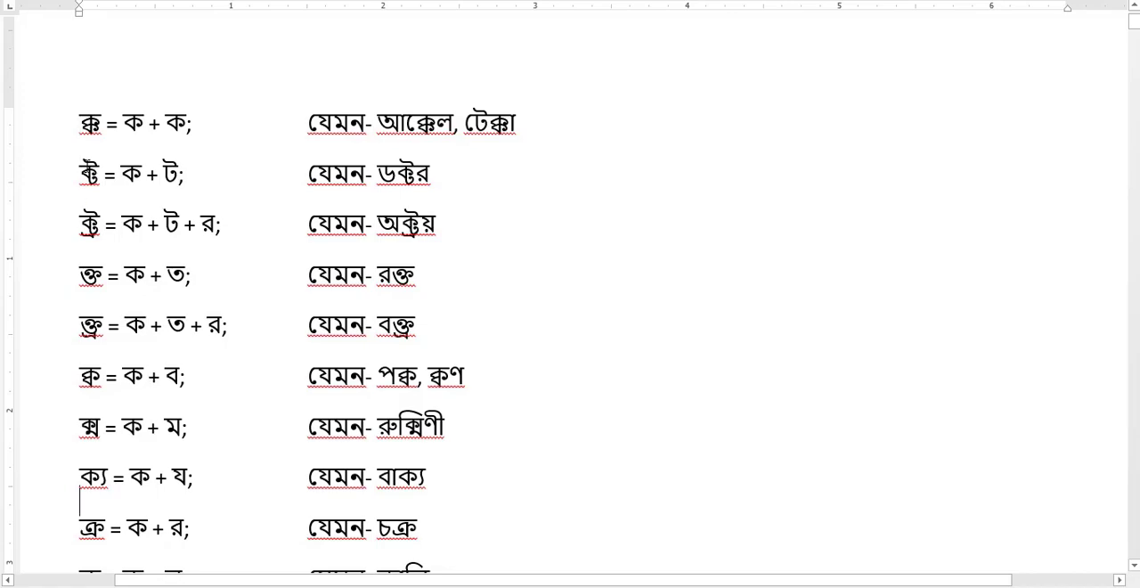
pyautogui.scroll(-6, 89, 158)
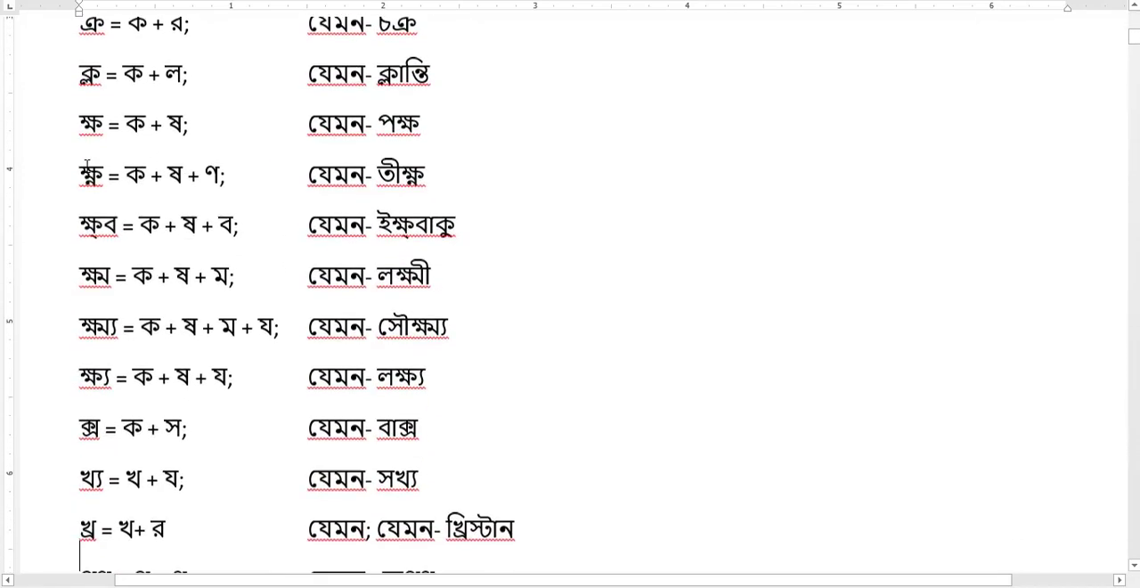
pyautogui.scroll(-5, 86, 164)
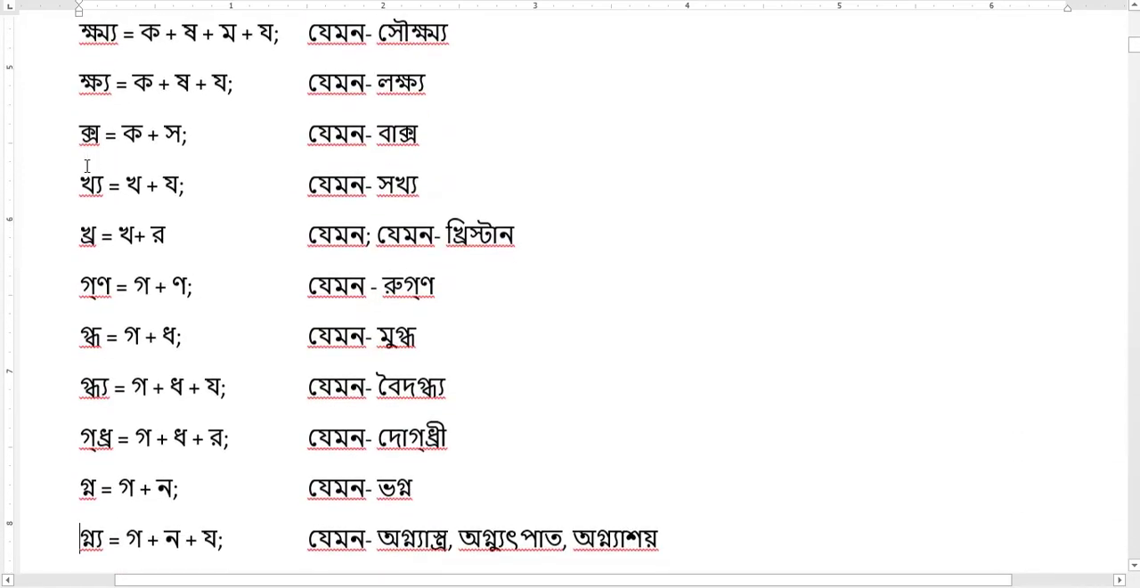
pyautogui.scroll(-8, 87, 166)
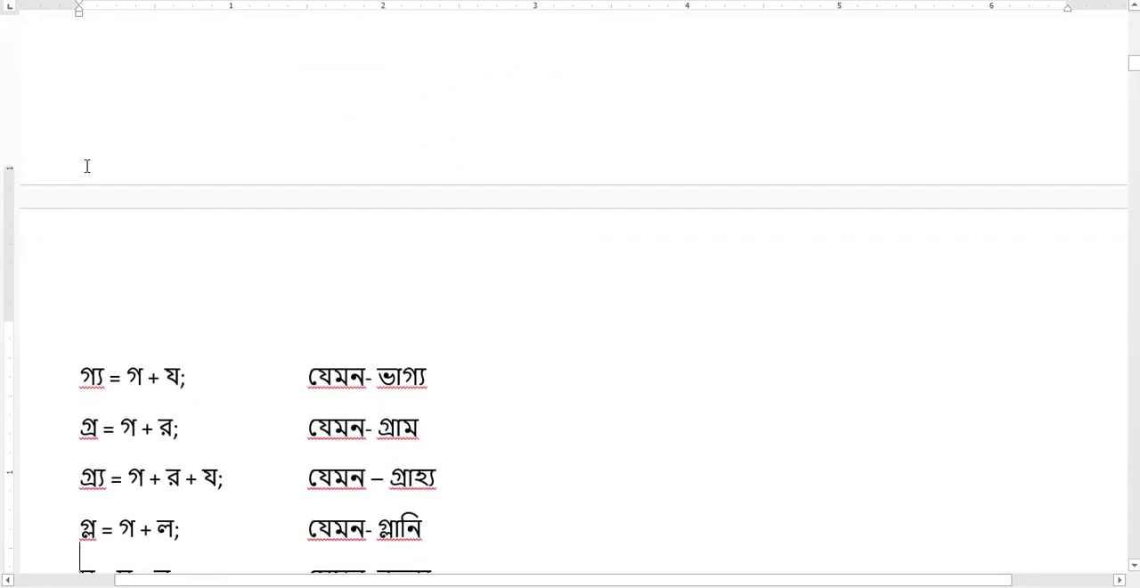
pyautogui.scroll(-8, 87, 166)
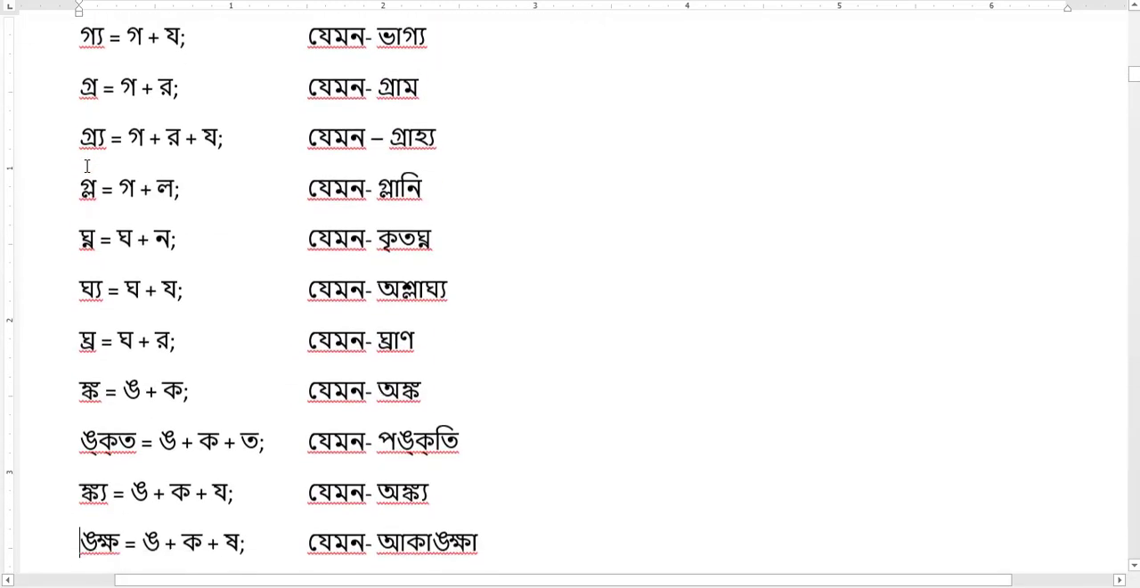
pyautogui.scroll(-5, 87, 166)
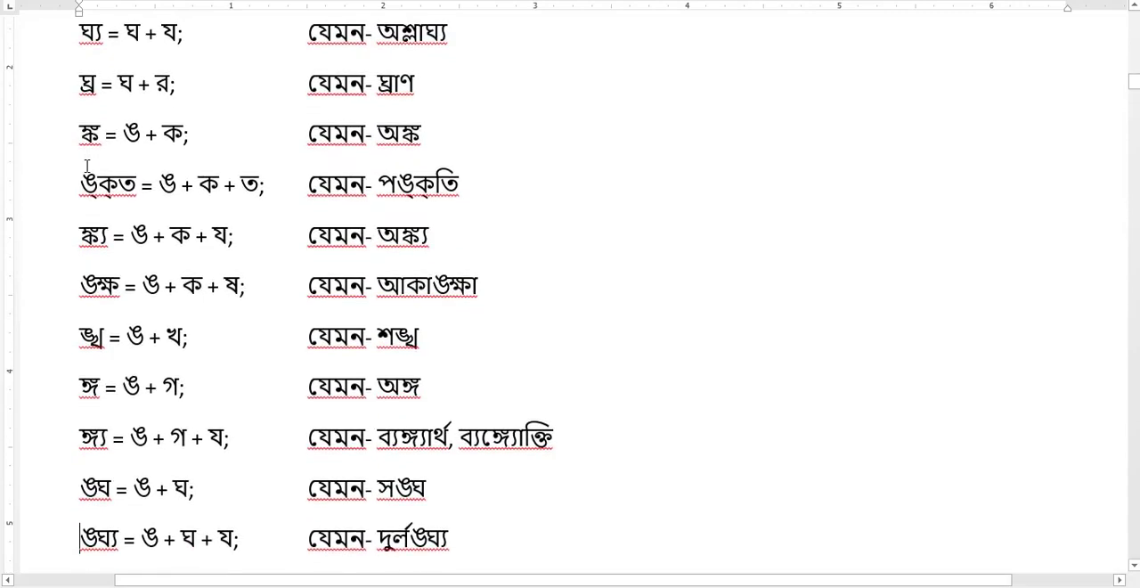
pyautogui.scroll(-1, 87, 166)
pyautogui.scroll(-6, 88, 166)
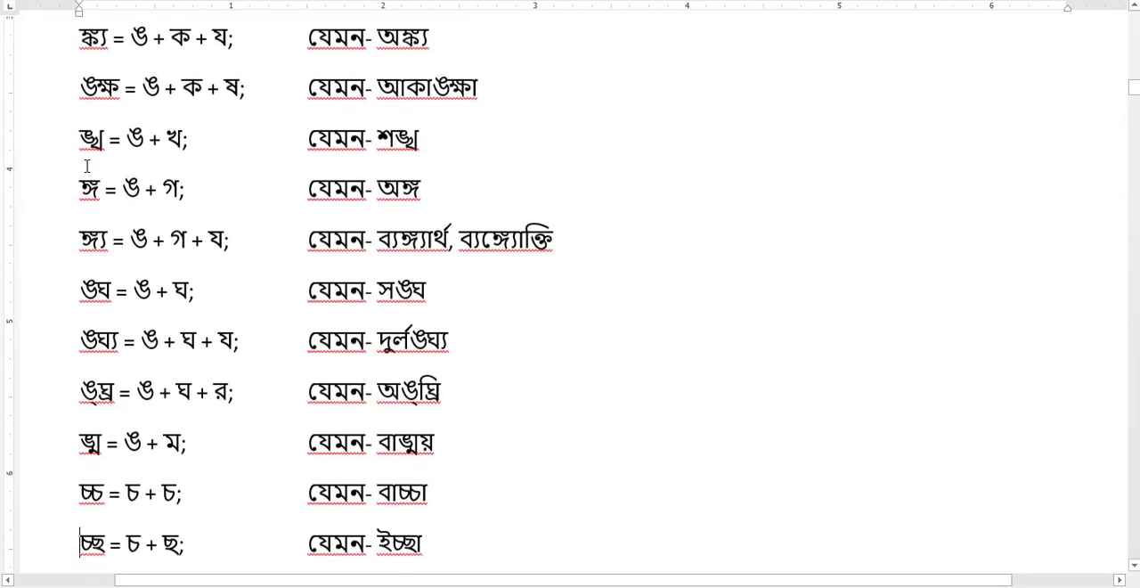
pyautogui.scroll(-18, 87, 166)
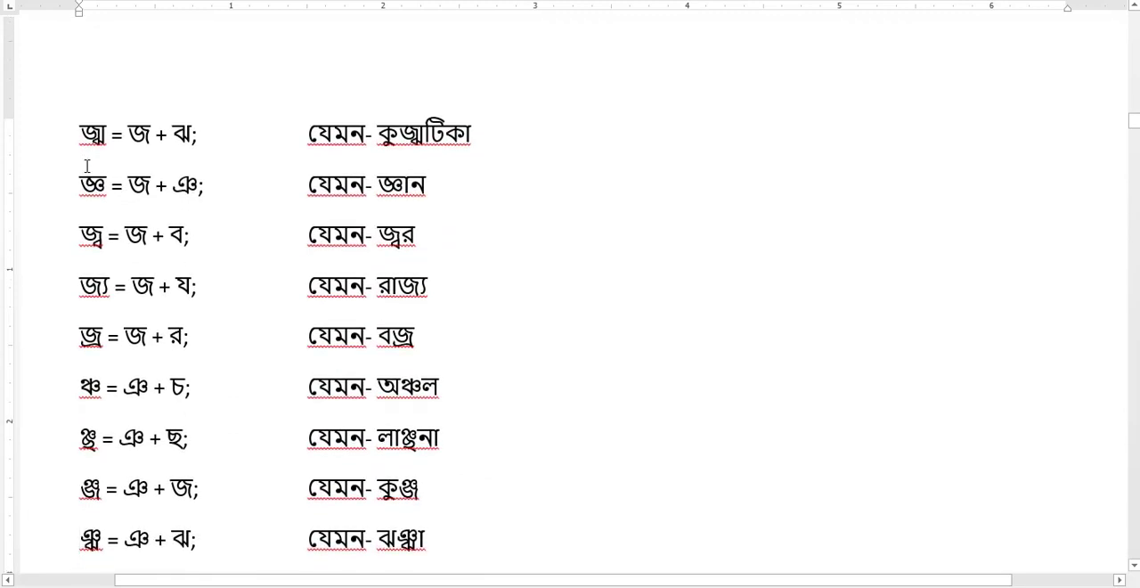
pyautogui.scroll(-2, 87, 166)
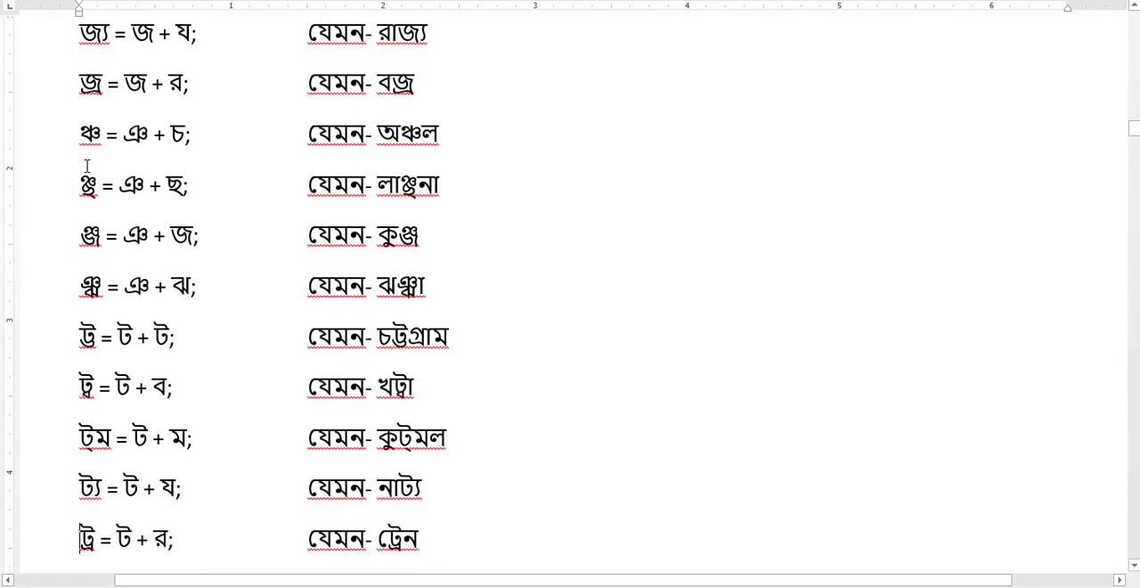
pyautogui.scroll(-5, 87, 165)
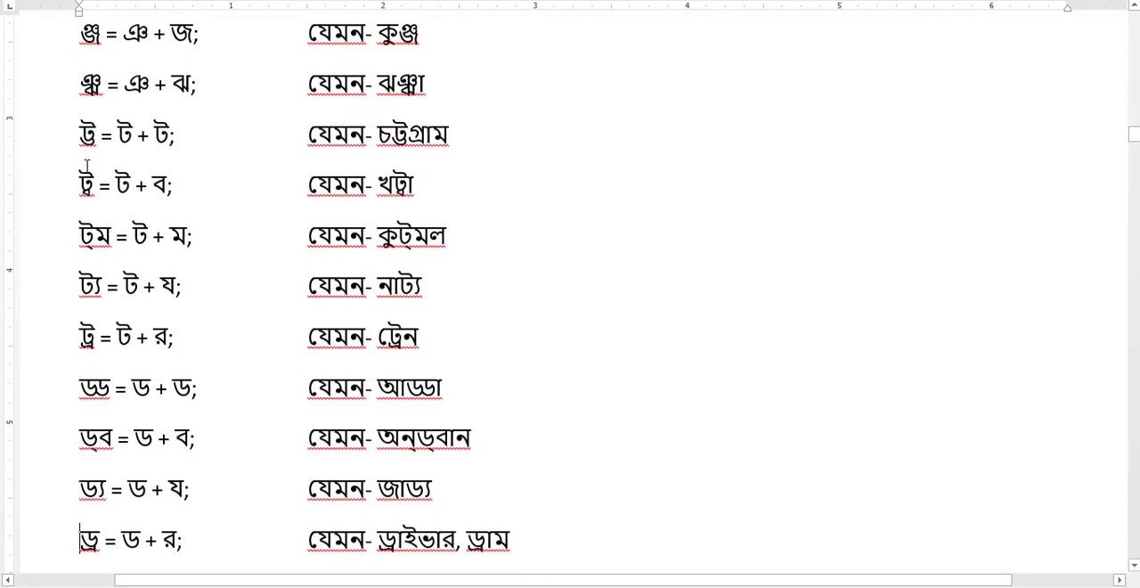
pyautogui.press('Down')
pyautogui.moveTo(276, 580); pyautogui.dragTo(176, 580)
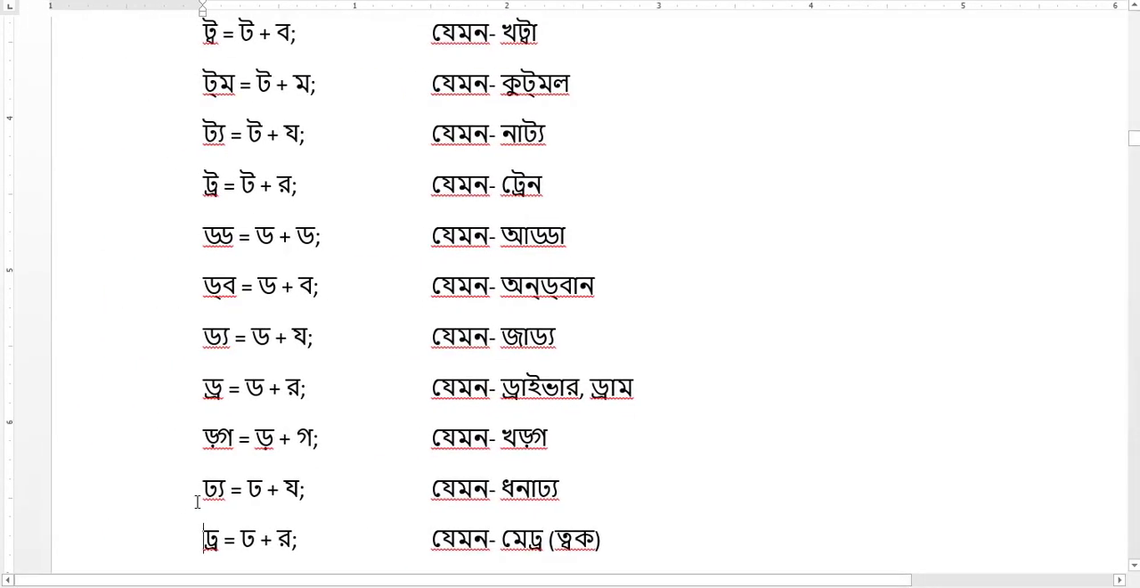
# Read through the rest of the conjunct list, from the ঢ and ণ combinations down to the ষ combinations, with their example words.
pyautogui.press('Down')
pyautogui.press('Down')
pyautogui.press('Down')
pyautogui.press('Down')
pyautogui.press('Down')
pyautogui.press('Down')
pyautogui.press('Down')
pyautogui.press('Down')
pyautogui.press('Down')
pyautogui.press('Down')
pyautogui.press('Down')
pyautogui.press('Down')
pyautogui.press('Down')
pyautogui.press('Down')
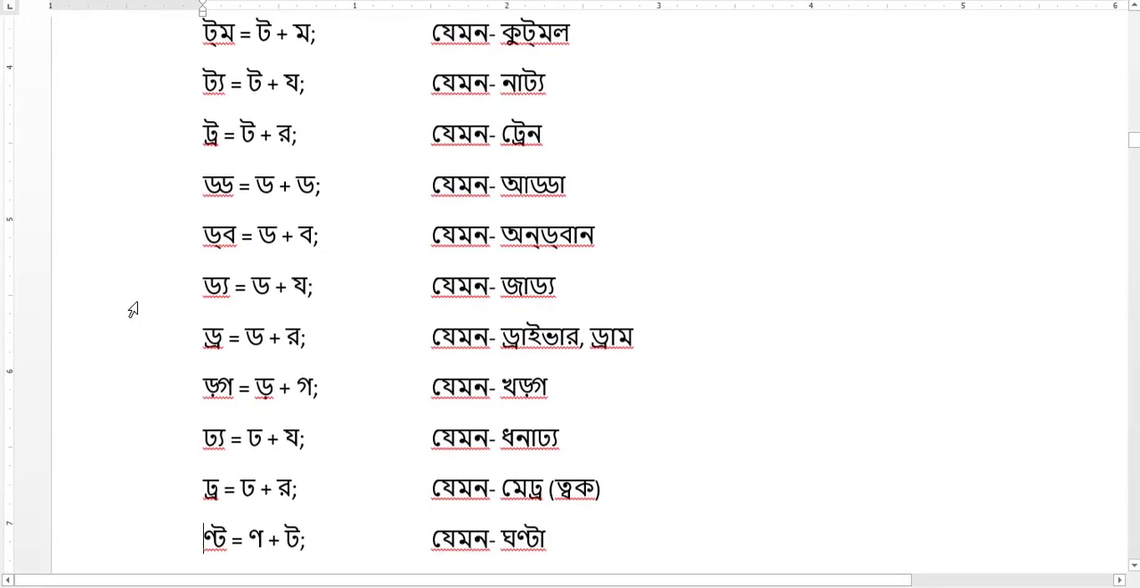
pyautogui.press('Down')
pyautogui.press('Down')
pyautogui.press('Down')
pyautogui.press('Down')
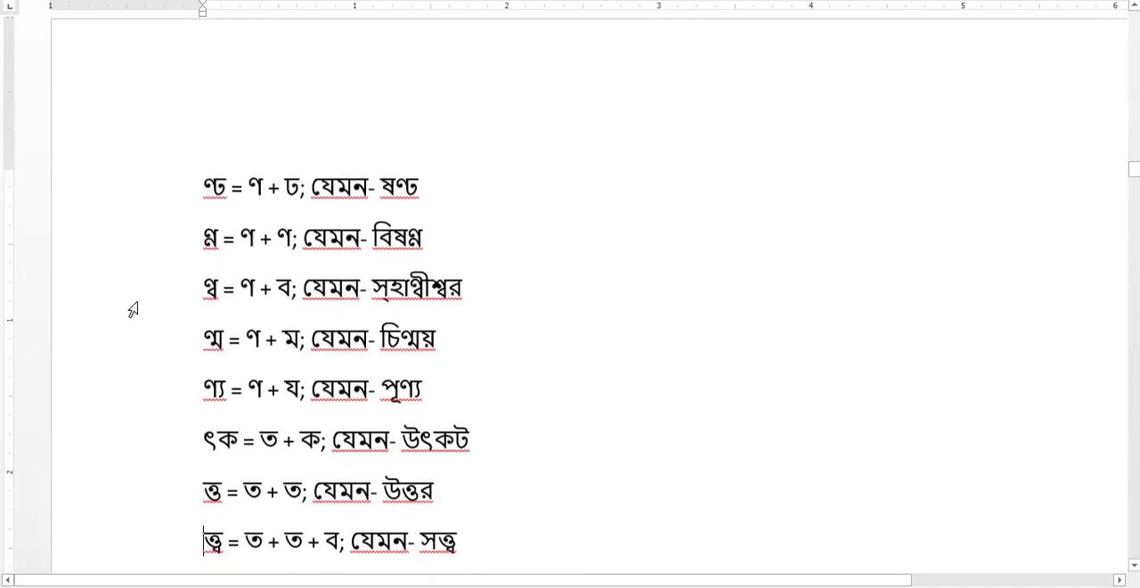
pyautogui.press('Down')
pyautogui.press('Down')
pyautogui.press('Down')
pyautogui.press('Down')
pyautogui.press('Down')
pyautogui.press('Down')
pyautogui.press('Down')
pyautogui.press('Down')
pyautogui.press('Down')
pyautogui.press('Down')
pyautogui.press('Down')
pyautogui.press('Down')
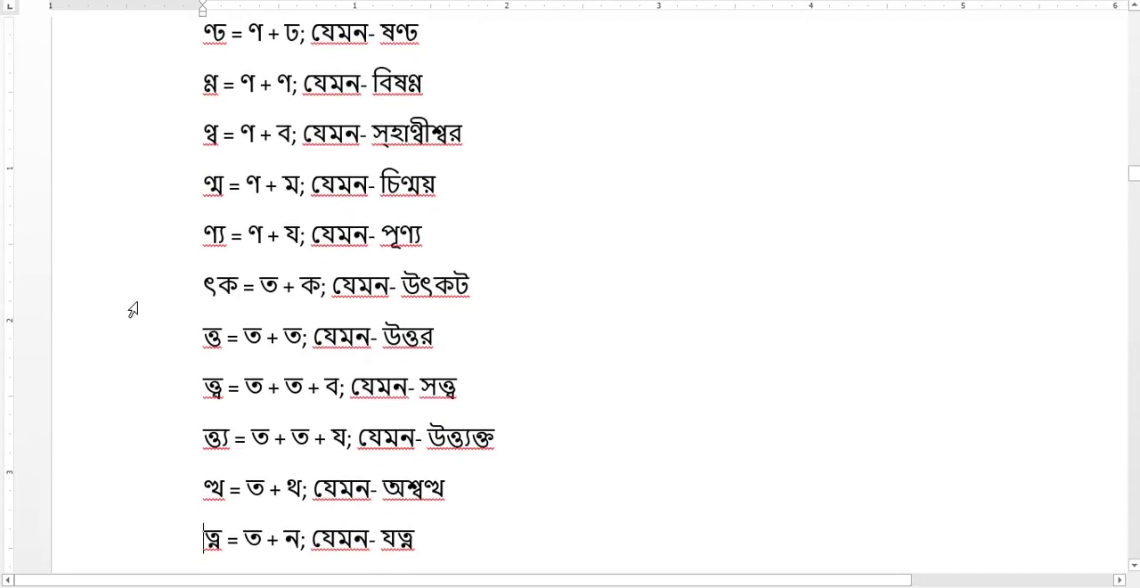
pyautogui.press('Down')
pyautogui.press('Down')
pyautogui.press('Down')
pyautogui.press('Down')
pyautogui.press('Down')
pyautogui.press('Down')
pyautogui.press('Down')
pyautogui.press('Down')
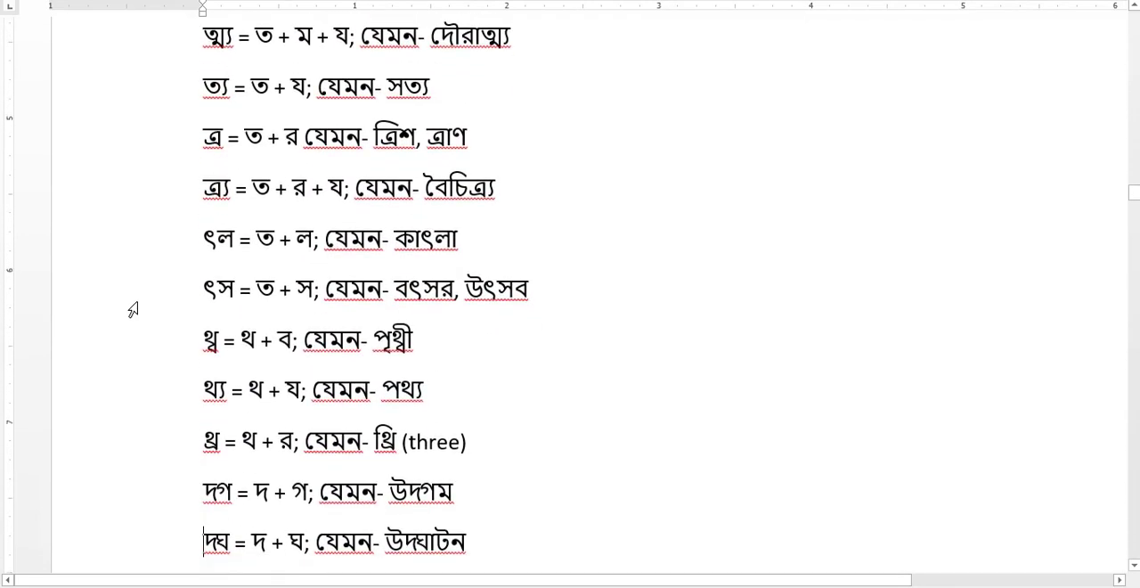
pyautogui.press('Down')
pyautogui.press('Down')
pyautogui.press('Down')
pyautogui.press('Down')
pyautogui.press('Down')
pyautogui.press('Down')
pyautogui.press('Down')
pyautogui.press('Down')
pyautogui.press('Down')
pyautogui.press('Down')
pyautogui.press('Down')
pyautogui.press('Down')
pyautogui.press('Down')
pyautogui.press('Down')
pyautogui.press('Down')
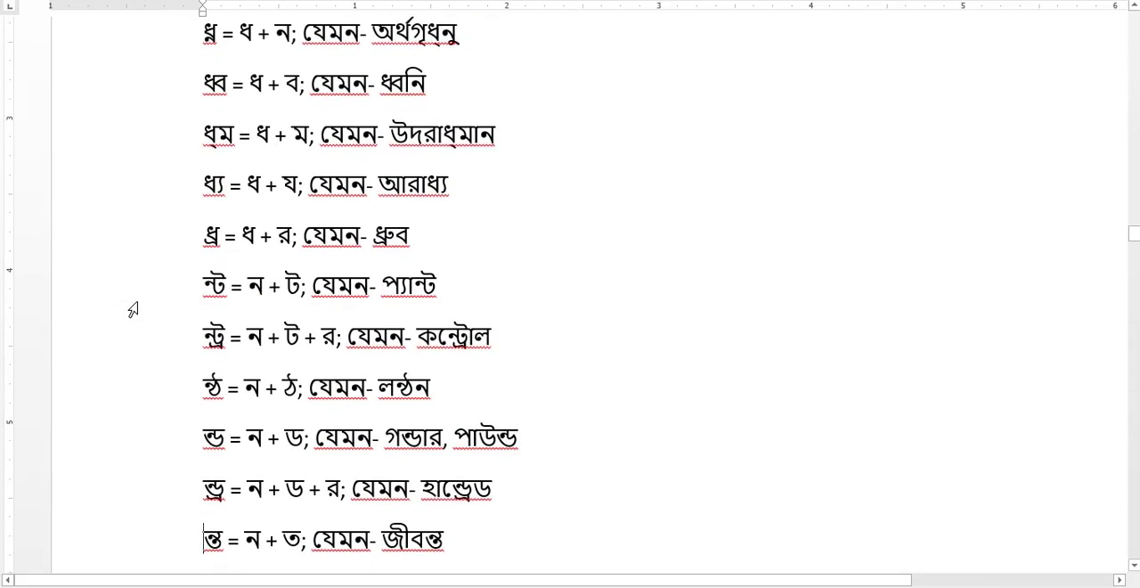
pyautogui.press('Down')
pyautogui.press('Down')
pyautogui.press('Down')
pyautogui.press('Down')
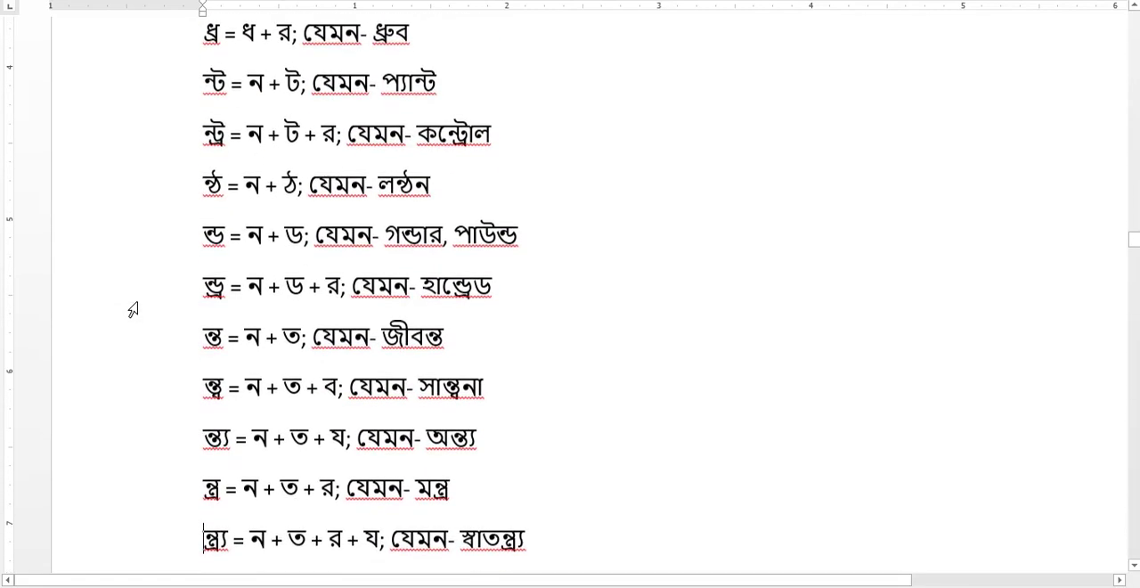
pyautogui.press('Down')
pyautogui.press('Down')
pyautogui.press('Down')
pyautogui.press('Down')
pyautogui.press('Down')
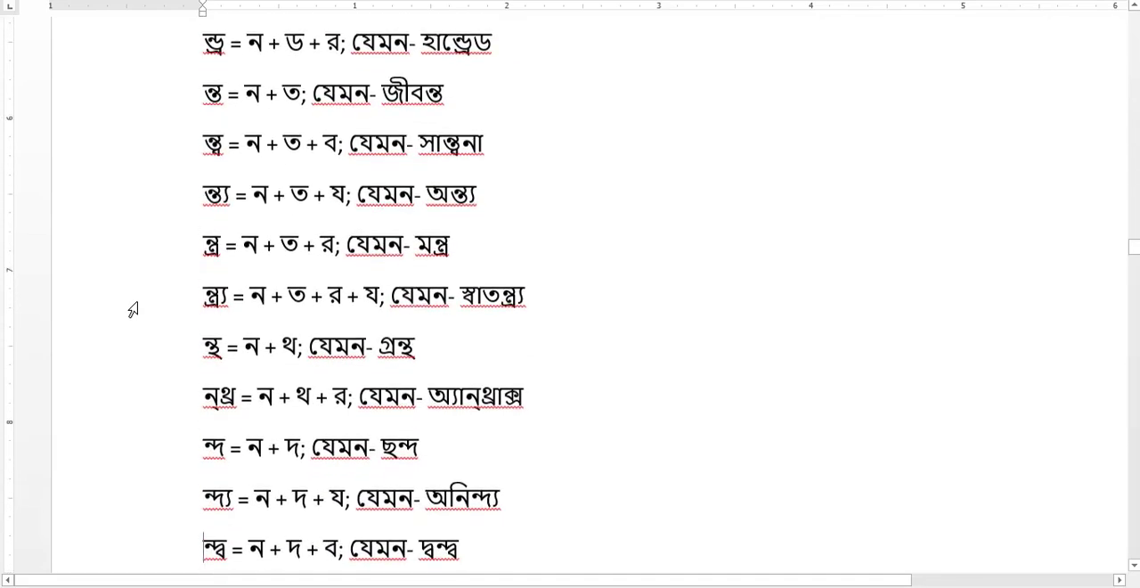
pyautogui.press('Down')
pyautogui.press('Down')
pyautogui.press('Down')
pyautogui.press('Down')
pyautogui.press('Down')
pyautogui.press('Down')
pyautogui.press('Down')
pyautogui.press('Down')
pyautogui.press('Down')
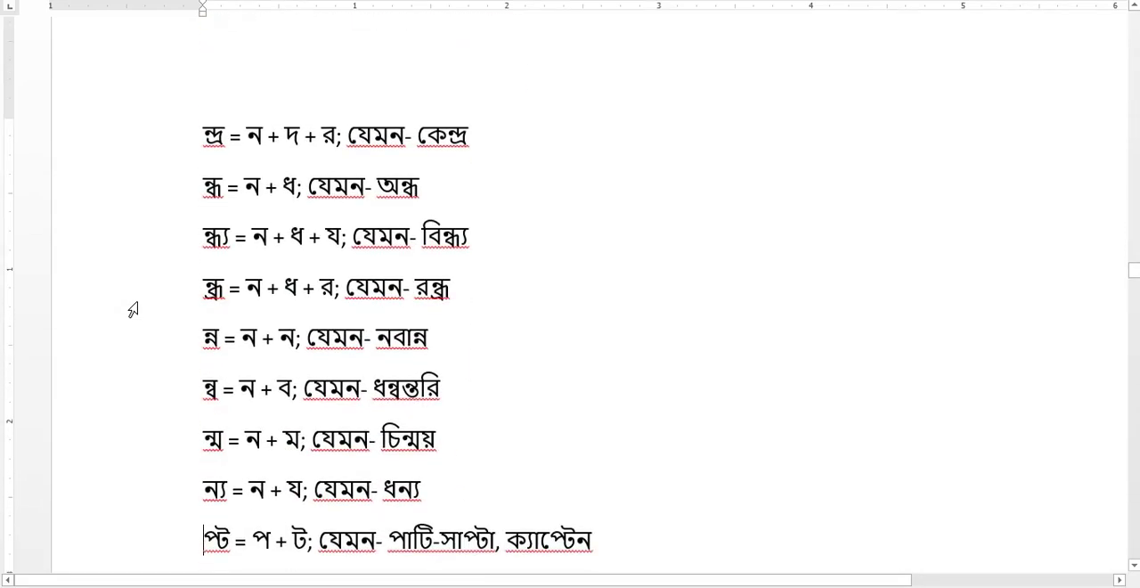
pyautogui.press('Down')
pyautogui.press('Down')
pyautogui.press('Down')
pyautogui.press('Down')
pyautogui.press('Down')
pyautogui.press('Down')
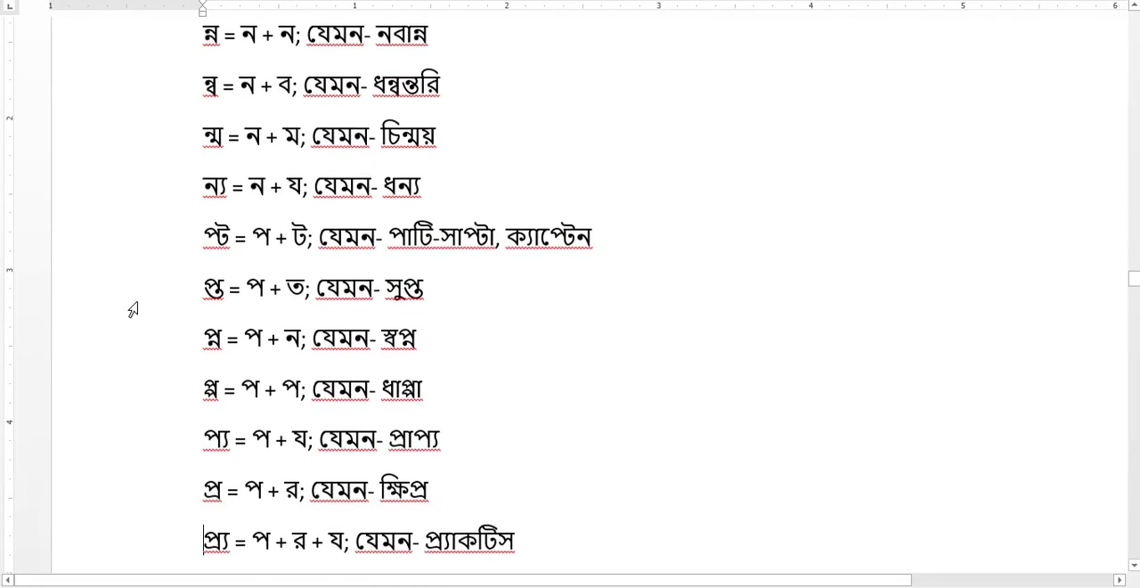
pyautogui.press('Down')
pyautogui.press('Down')
pyautogui.press('Down')
pyautogui.press('Down')
pyautogui.press('Down')
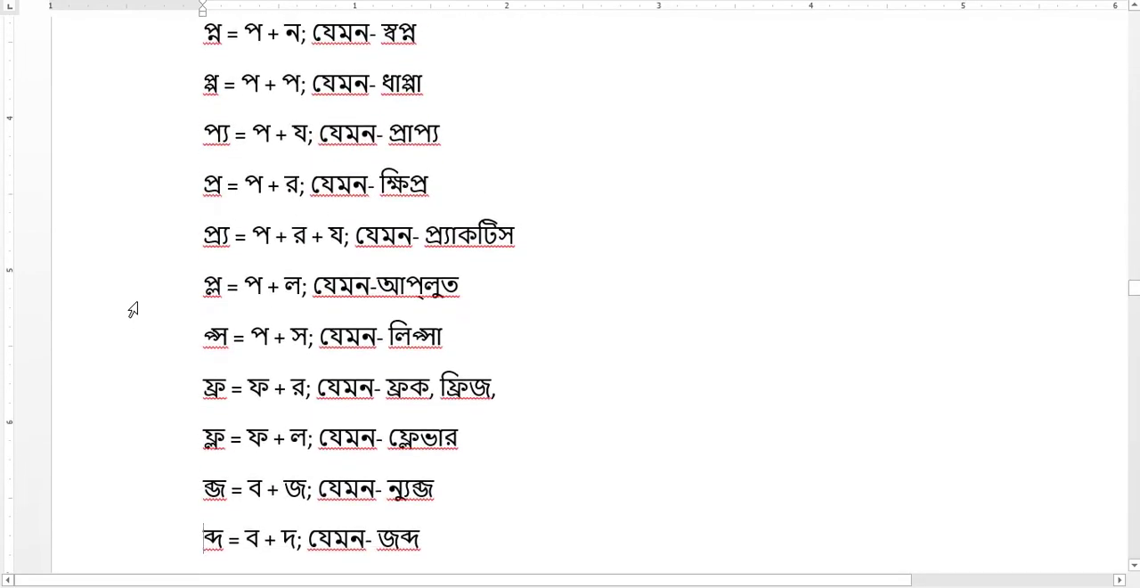
pyautogui.press('Down')
pyautogui.press('Down')
pyautogui.press('Down')
pyautogui.press('Down')
pyautogui.press('Down')
pyautogui.press('Down')
pyautogui.press('Down')
pyautogui.press('Down')
pyautogui.press('Down')
pyautogui.press('Down')
pyautogui.press('Down')
pyautogui.press('Down')
pyautogui.press('Down')
pyautogui.press('Down')
pyautogui.press('Down')
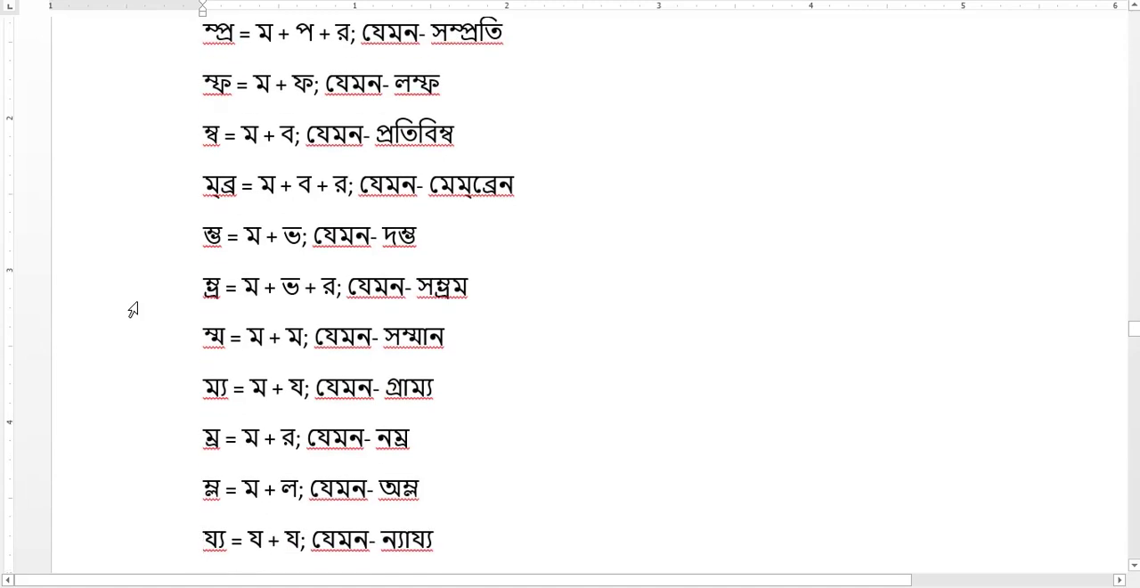
pyautogui.press('Down')
pyautogui.press('Down')
pyautogui.press('Down')
pyautogui.press('Down')
pyautogui.press('Down')
pyautogui.press('Down')
pyautogui.press('Down')
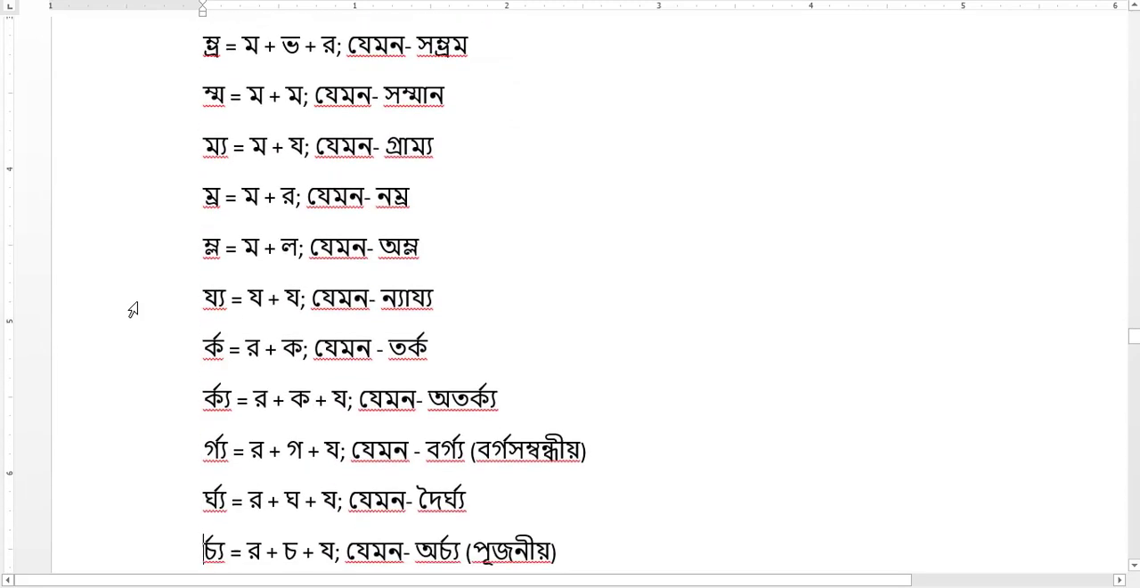
pyautogui.press('Down')
pyautogui.press('Down')
pyautogui.press('Down')
pyautogui.press('Down')
pyautogui.press('Down')
pyautogui.press('Down')
pyautogui.press('Down')
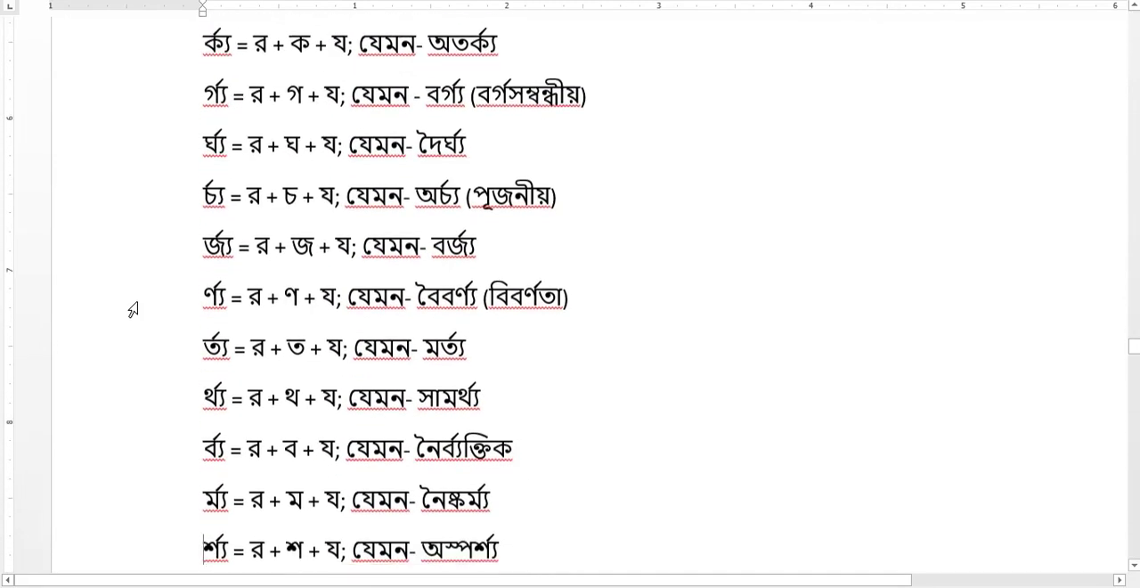
pyautogui.press('Down')
pyautogui.press('Down')
pyautogui.press('Down')
pyautogui.press('Down')
pyautogui.press('Down')
pyautogui.press('Down')
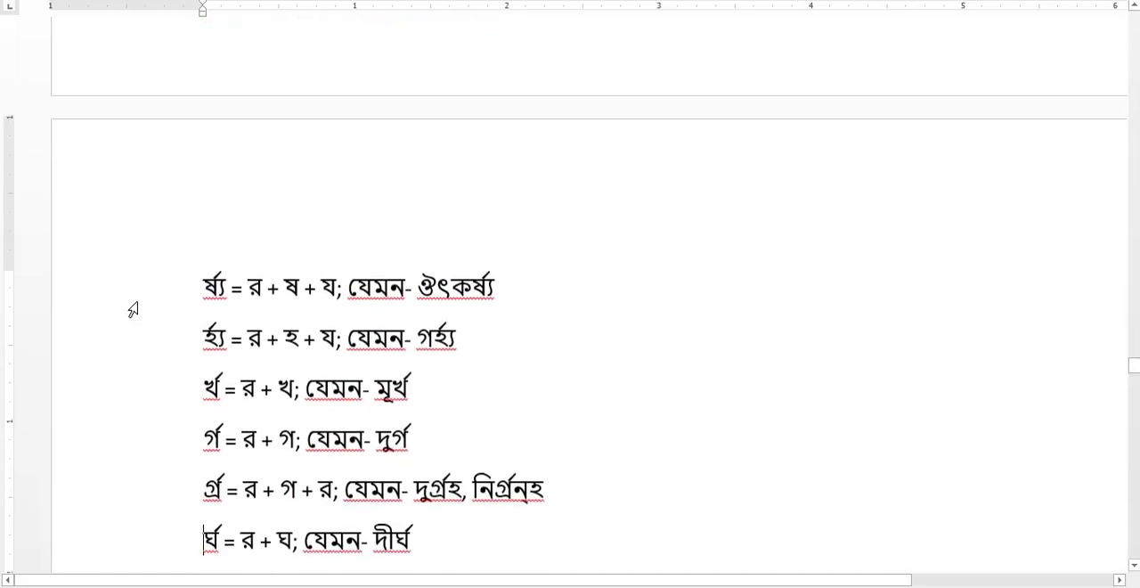
pyautogui.press('Down')
pyautogui.press('Down')
pyautogui.press('Down')
pyautogui.press('Down')
pyautogui.press('Down')
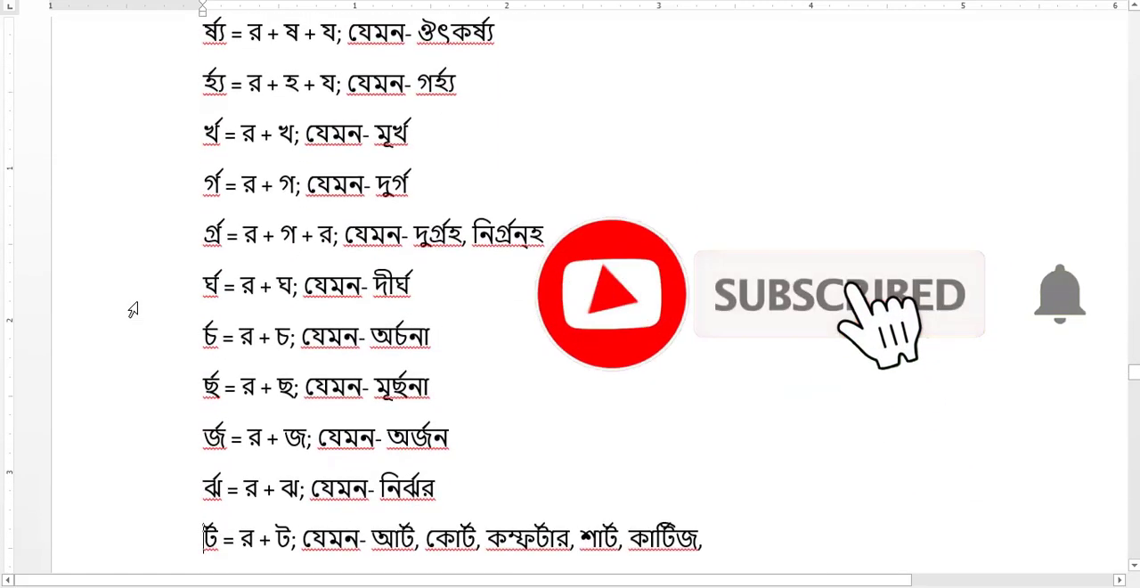
pyautogui.press('Down')
pyautogui.press('Down')
pyautogui.press('Down')
pyautogui.press('Down')
pyautogui.press('Down')
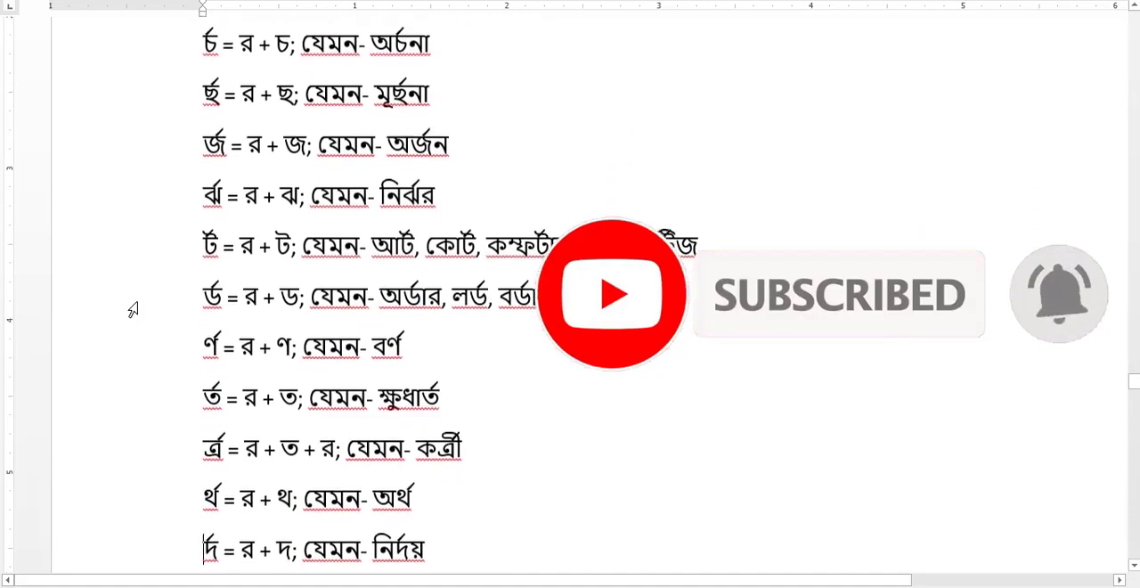
pyautogui.press('Down')
pyautogui.press('Down')
pyautogui.press('Down')
pyautogui.press('Down')
pyautogui.press('Down')
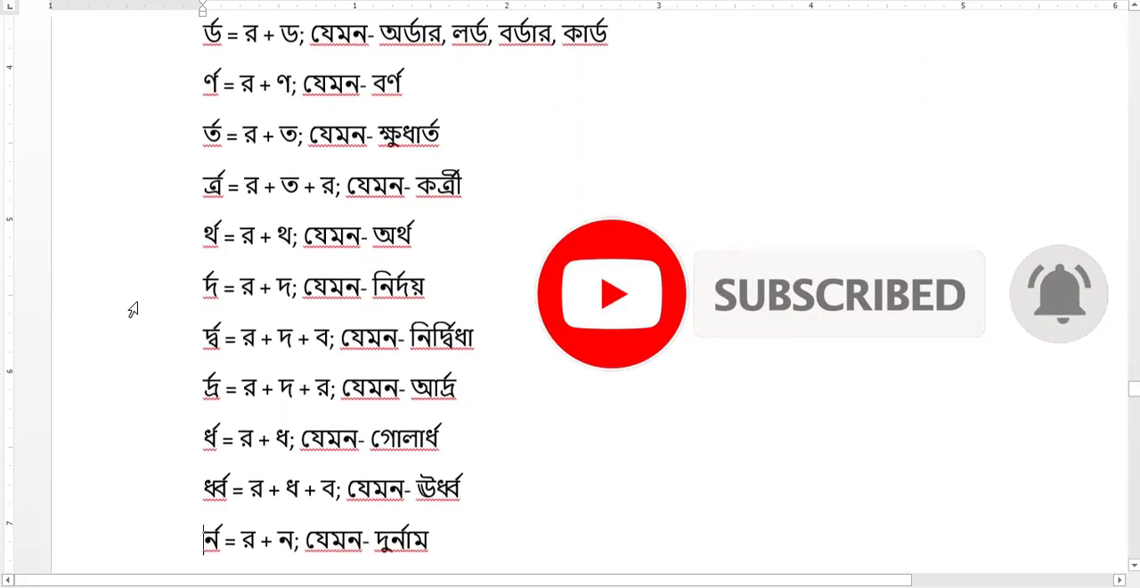
pyautogui.press('Down')
pyautogui.press('Down')
pyautogui.press('Down')
pyautogui.press('Down')
pyautogui.press('Down')
pyautogui.press('Down')
pyautogui.press('Down')
pyautogui.press('Down')
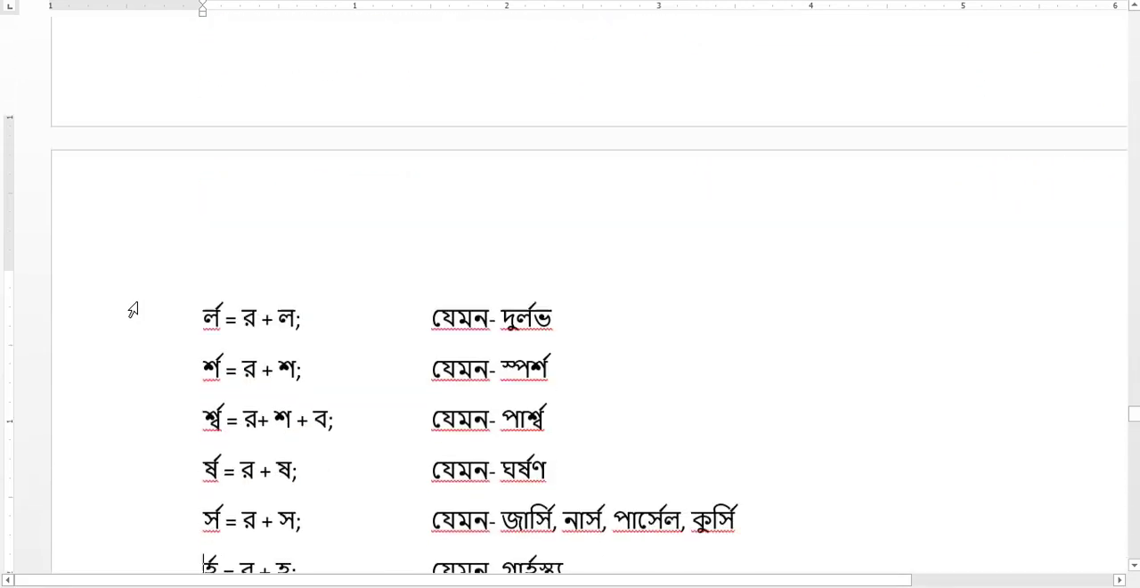
pyautogui.press('Down')
pyautogui.press('Down')
pyautogui.press('Down')
pyautogui.press('Down')
pyautogui.press('Down')
pyautogui.press('Down')
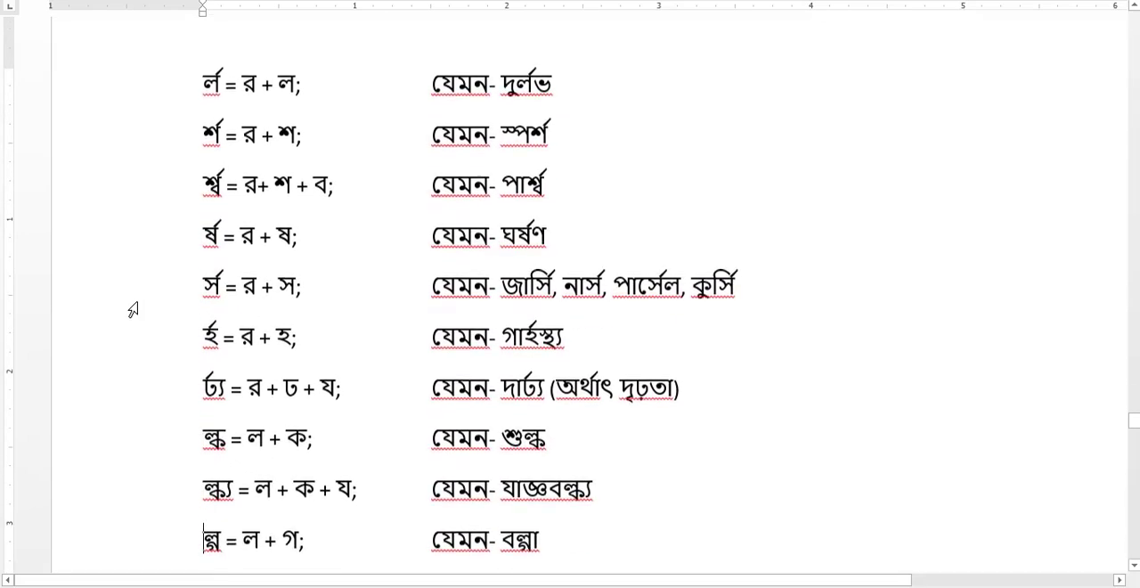
pyautogui.press('Down')
pyautogui.press('Down')
pyautogui.press('Down')
pyautogui.press('Down')
pyautogui.press('Down')
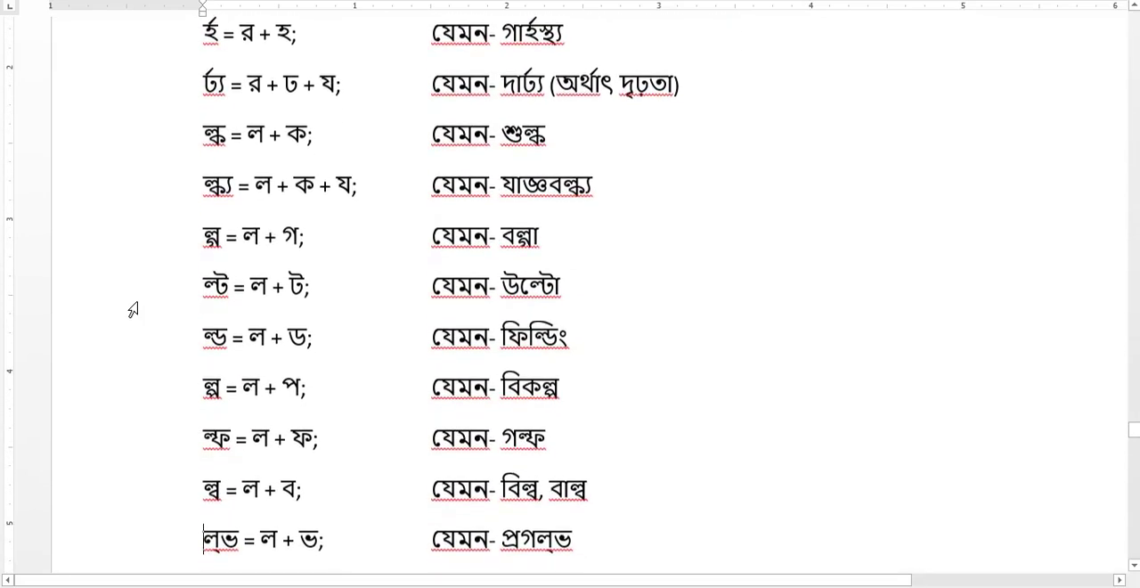
pyautogui.press('Down')
pyautogui.press('Down')
pyautogui.press('Down')
pyautogui.press('Down')
pyautogui.press('Down')
pyautogui.press('Down')
pyautogui.press('Down')
pyautogui.press('Down')
pyautogui.press('Down')
pyautogui.press('Down')
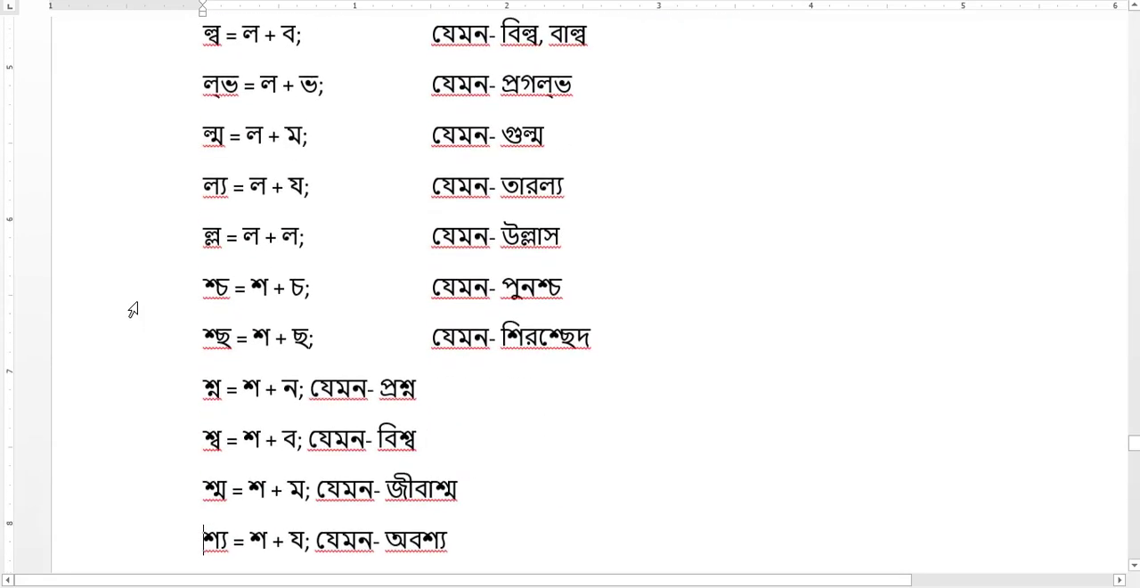
pyautogui.press('Down')
pyautogui.press('Down')
pyautogui.press('Down')
pyautogui.press('Down')
pyautogui.press('Down')
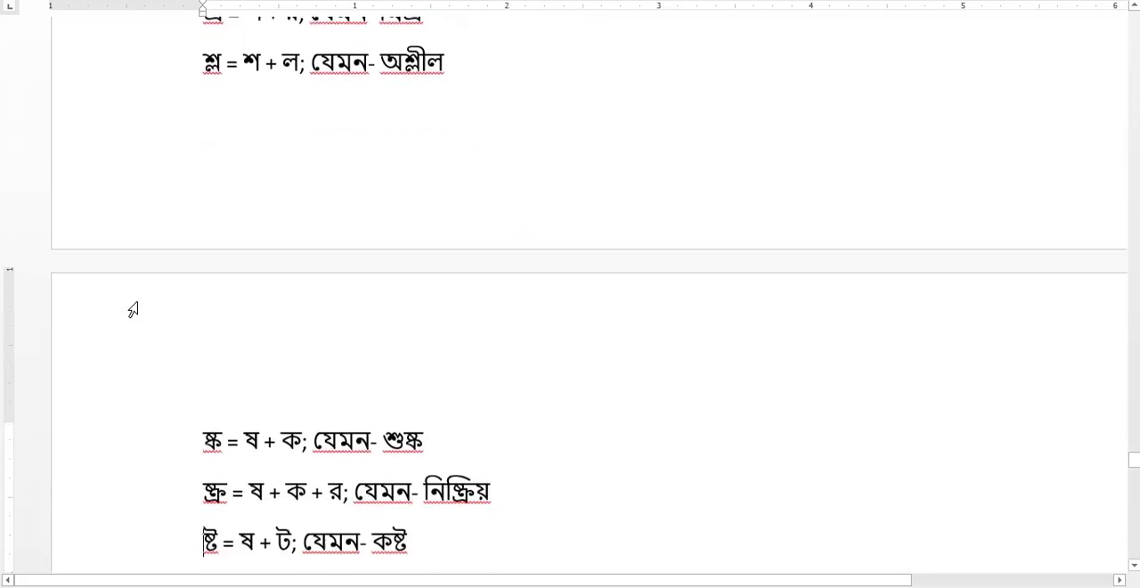
pyautogui.press('Down')
pyautogui.press('Down')
pyautogui.press('Down')
pyautogui.press('Down')
pyautogui.press('Down')
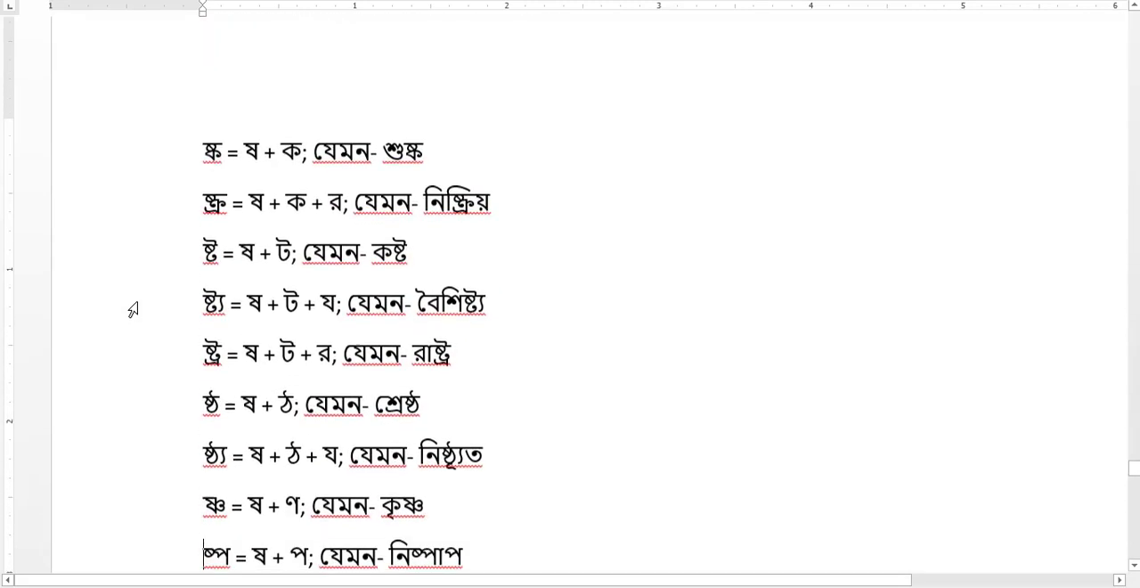
# Read the end of the Bengali conjunct list, from the last ষ combinations through the স and হ combinations, with their example words.
pyautogui.press('Down')
pyautogui.press('Down')
pyautogui.press('Down')
pyautogui.press('Down')
pyautogui.press('Down')
pyautogui.press('Down')
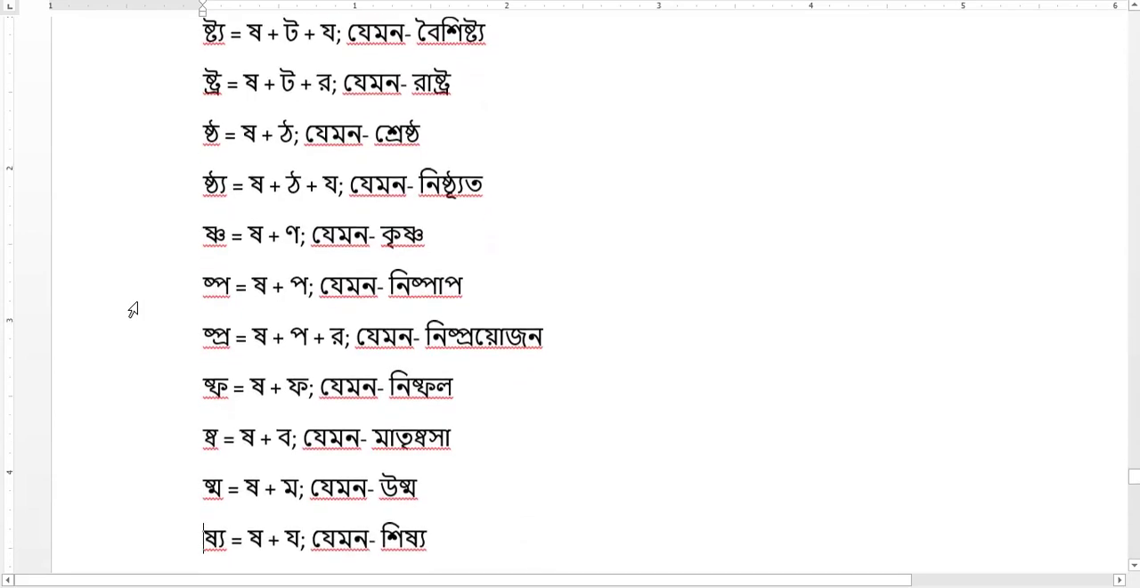
pyautogui.press('Down')
pyautogui.press('Down')
pyautogui.press('Down')
pyautogui.press('Down')
pyautogui.press('Down')
pyautogui.press('Down')
pyautogui.press('Down')
pyautogui.press('Down')
pyautogui.press('Down')
pyautogui.press('Down')
pyautogui.press('Down')
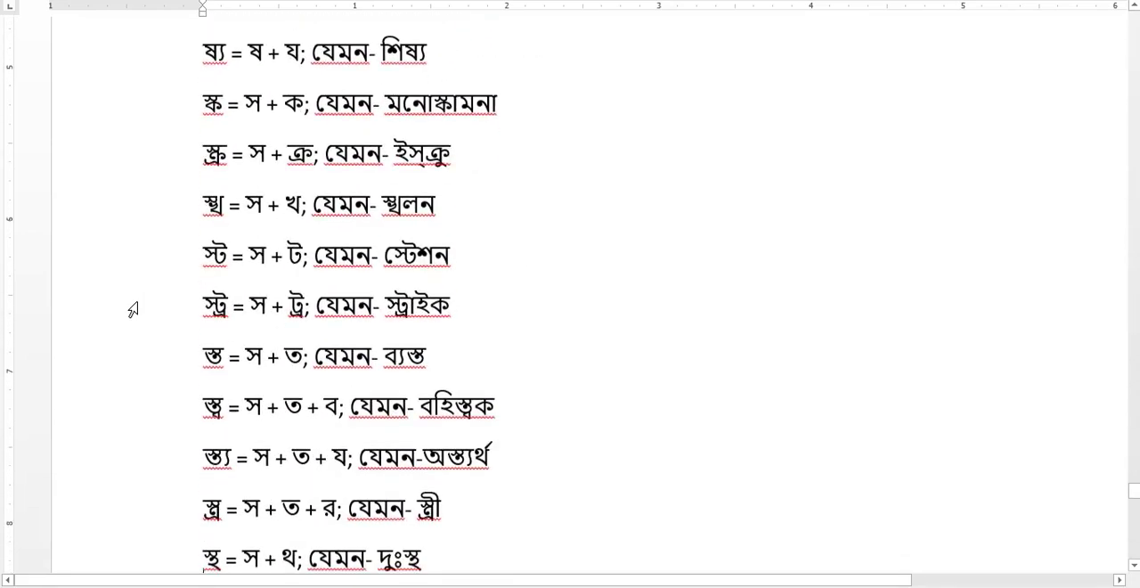
pyautogui.press('Down')
pyautogui.press('Down')
pyautogui.press('Down')
pyautogui.press('Down')
pyautogui.press('Down')
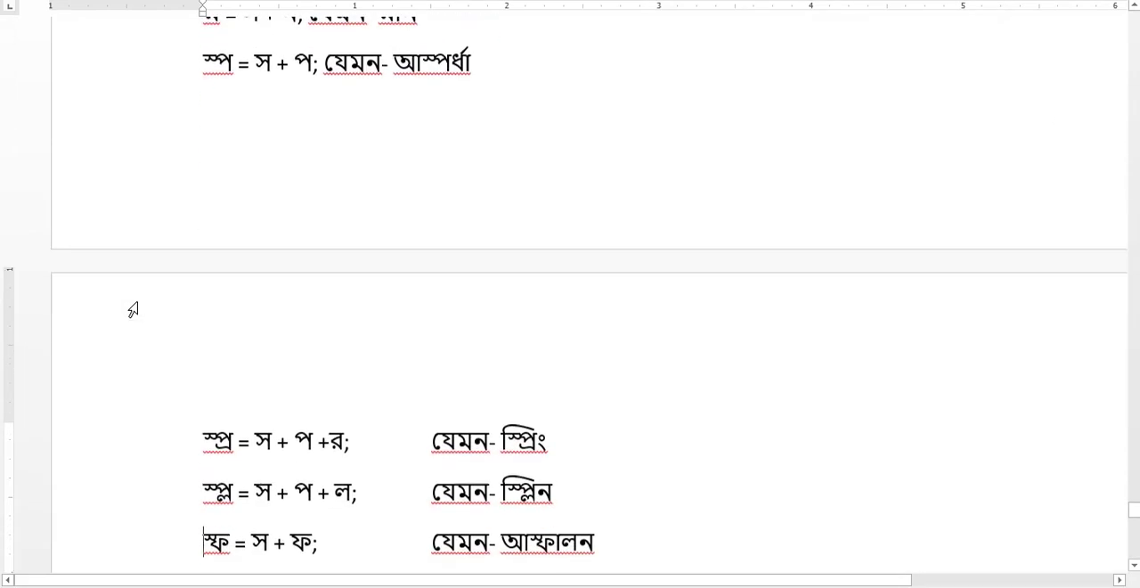
pyautogui.press('Down')
pyautogui.press('Down')
pyautogui.press('Down')
pyautogui.press('Down')
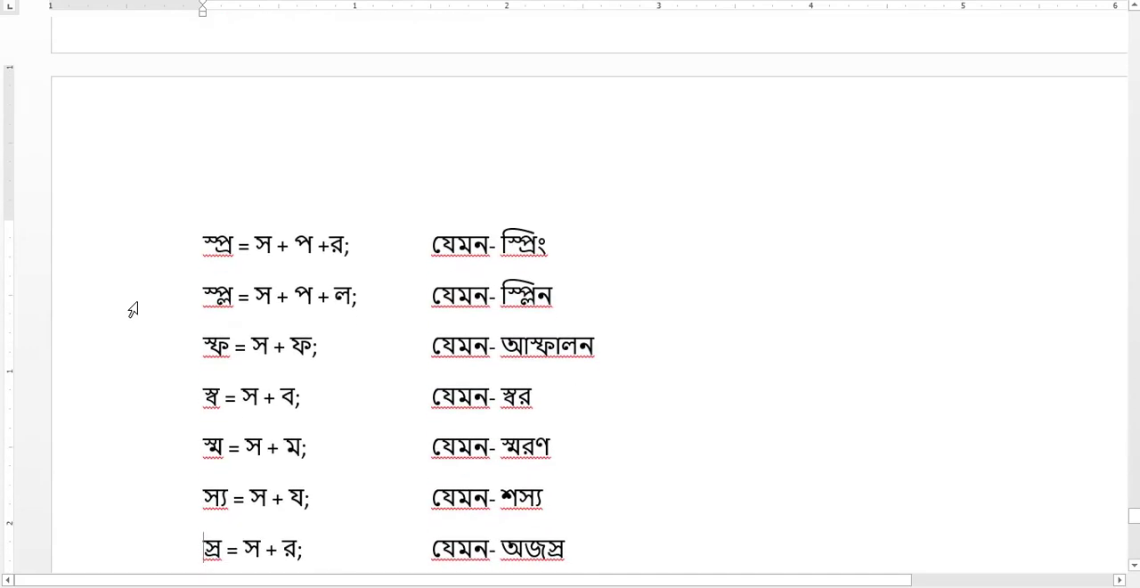
pyautogui.press('Down')
pyautogui.press('Down')
pyautogui.press('Down')
pyautogui.press('Down')
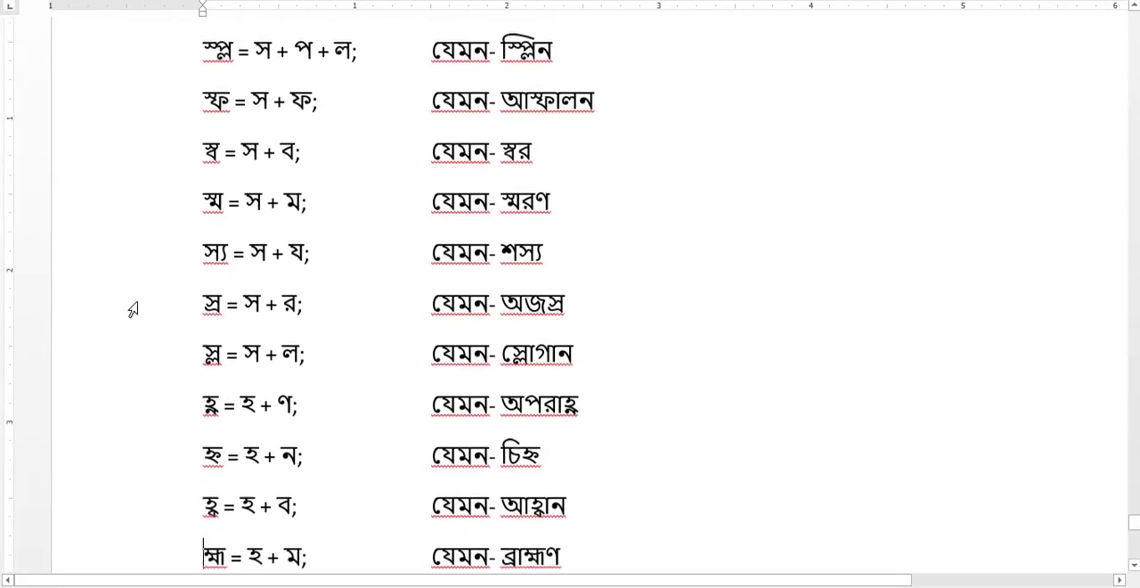
pyautogui.press('Down')
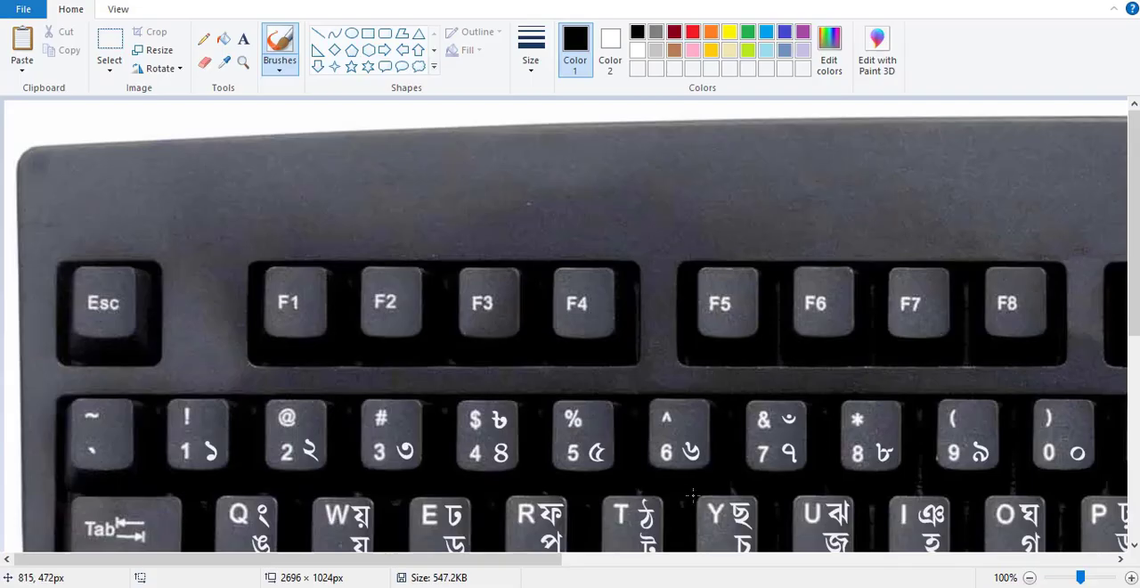
# Switch to Paint and examine the Bengali keyboard layout image to see which letters the keys produce.
pyautogui.click(1030, 580)
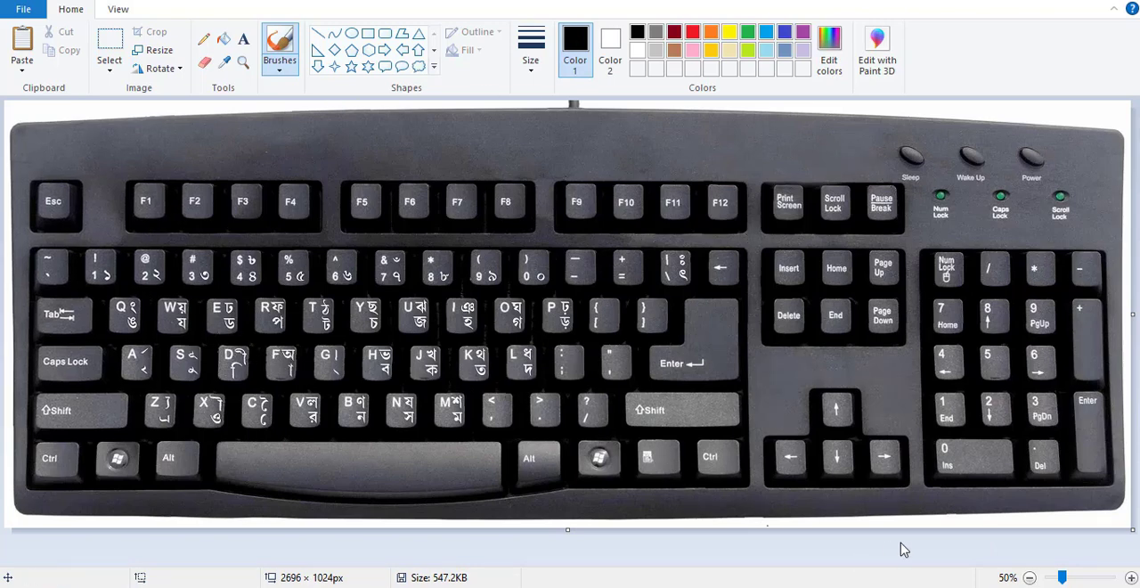
pyautogui.click(1131, 578)
pyautogui.click(1131, 578)
pyautogui.click(1030, 578)
pyautogui.click(1030, 577)
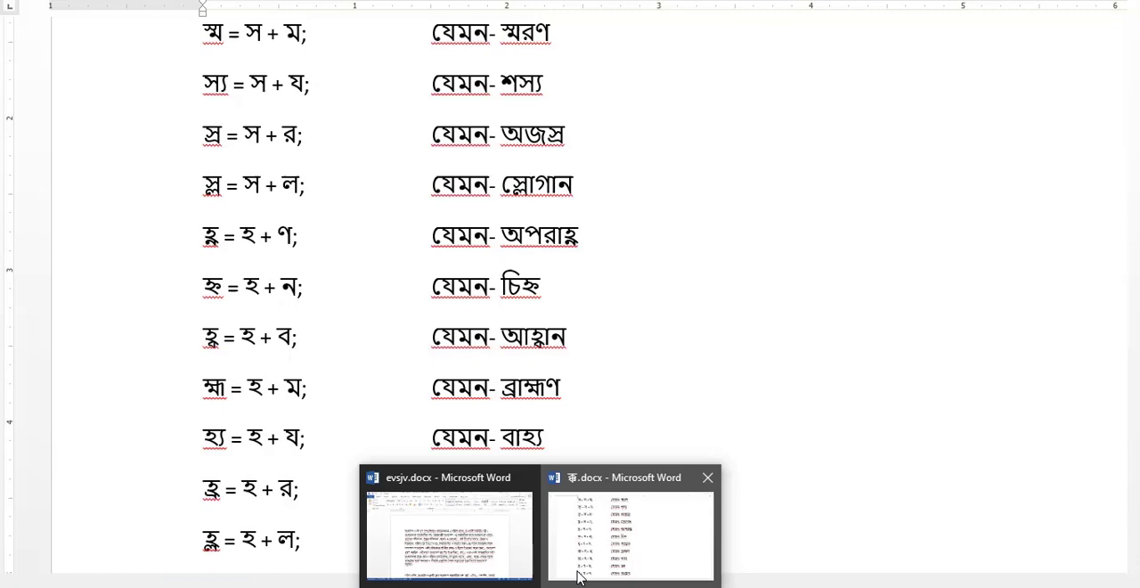
# Switch back to Word and look over the blank last page and the earlier ম and র combinations in the conjunct list.
pyautogui.click(581, 566)
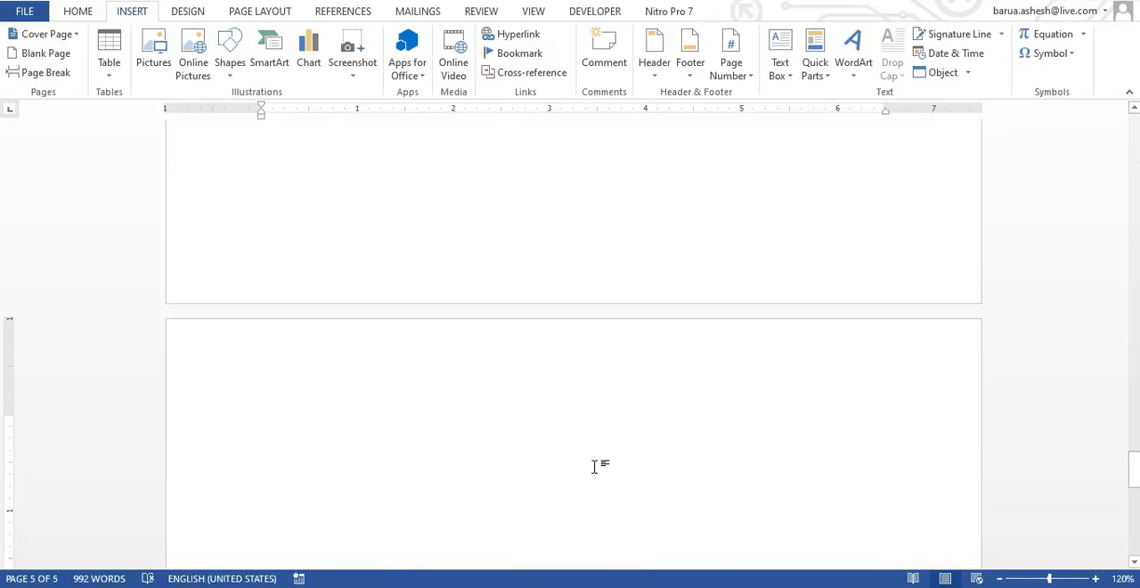
pyautogui.moveTo(668, 585)
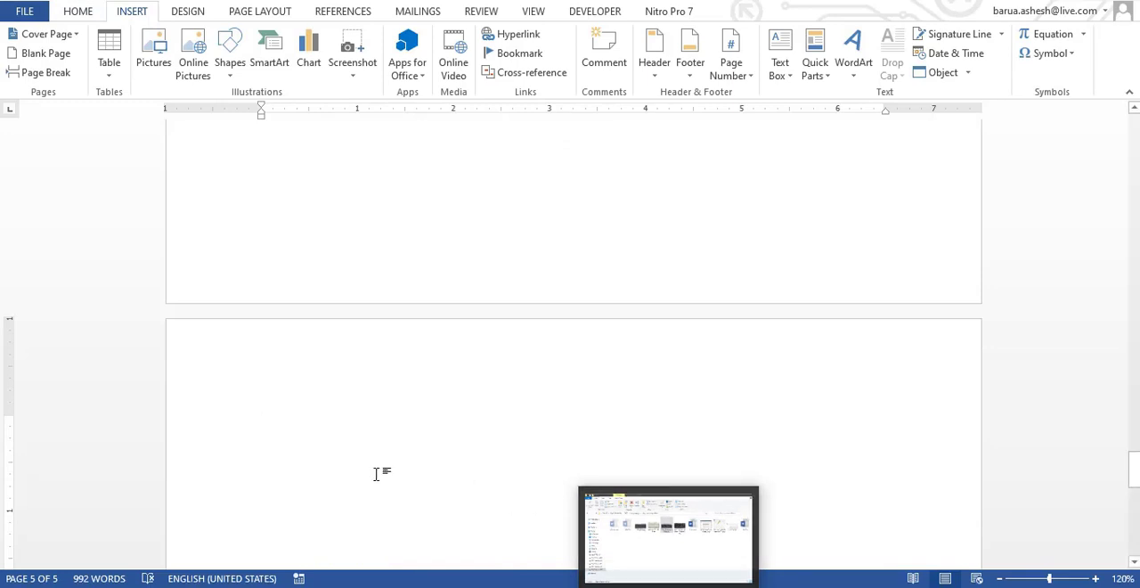
pyautogui.click(1136, 484)
pyautogui.moveTo(1136, 484); pyautogui.dragTo(1133, 495)
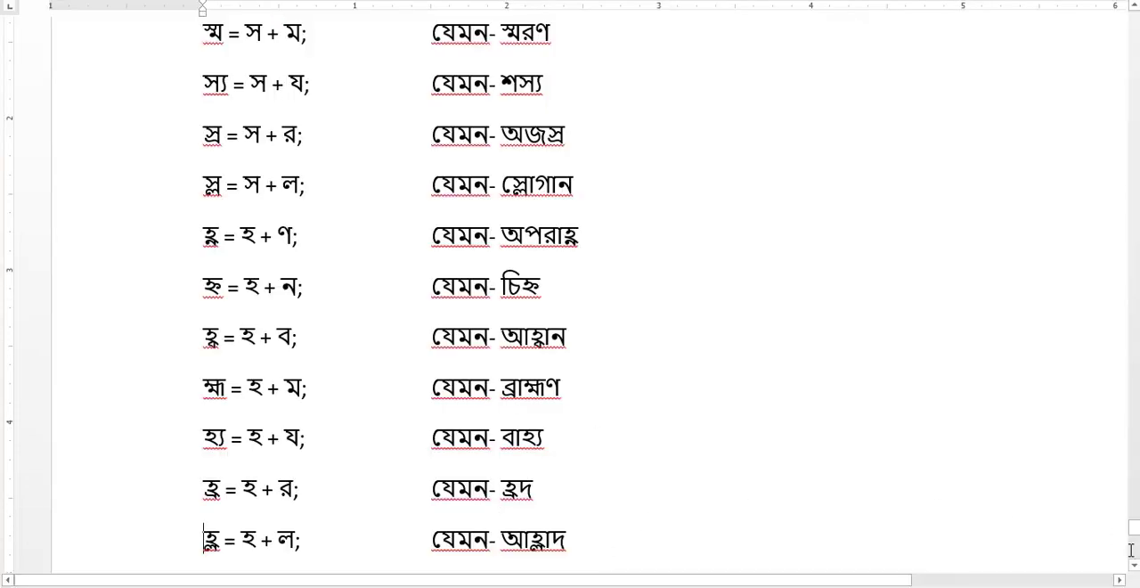
pyautogui.moveTo(1137, 542); pyautogui.dragTo(1131, 334)
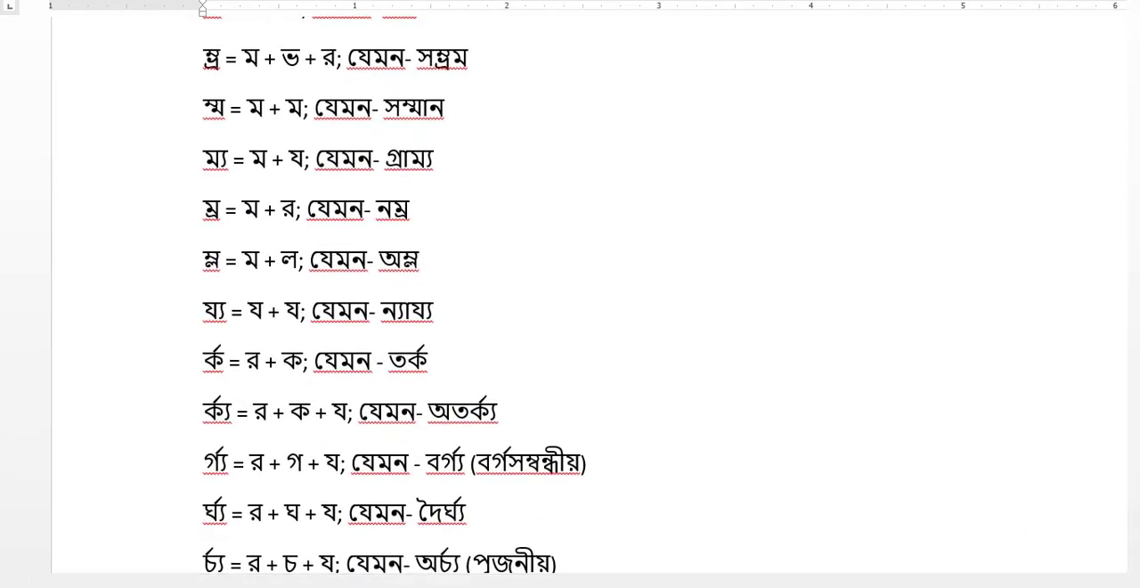
# Switch to the Word document with the blank last page and set the font there to SutonnyMJ.
pyautogui.moveTo(541, 587)
pyautogui.click(468, 561)
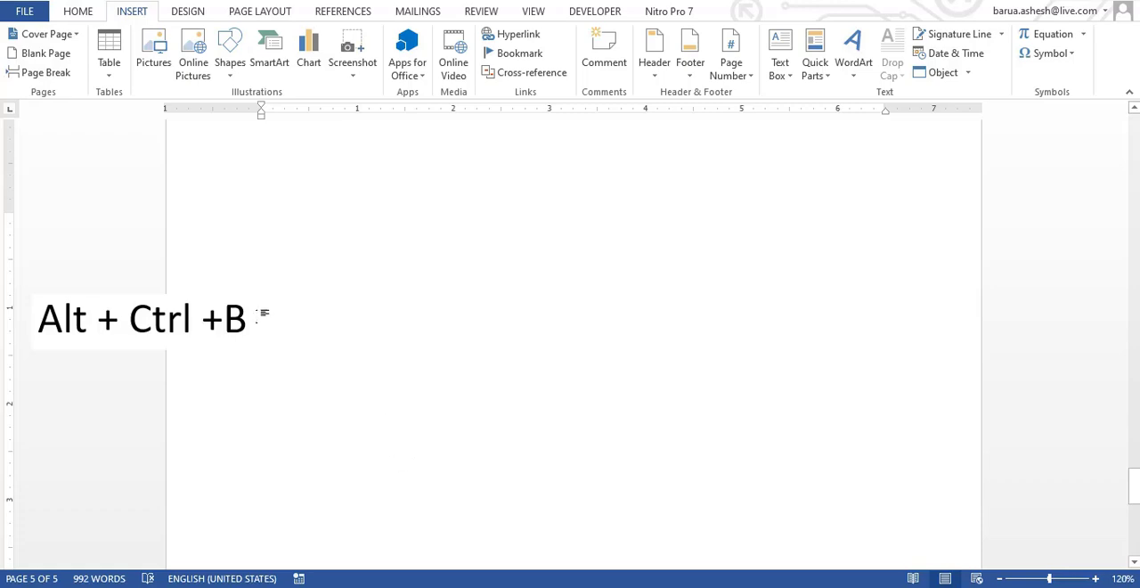
pyautogui.click(77, 10)
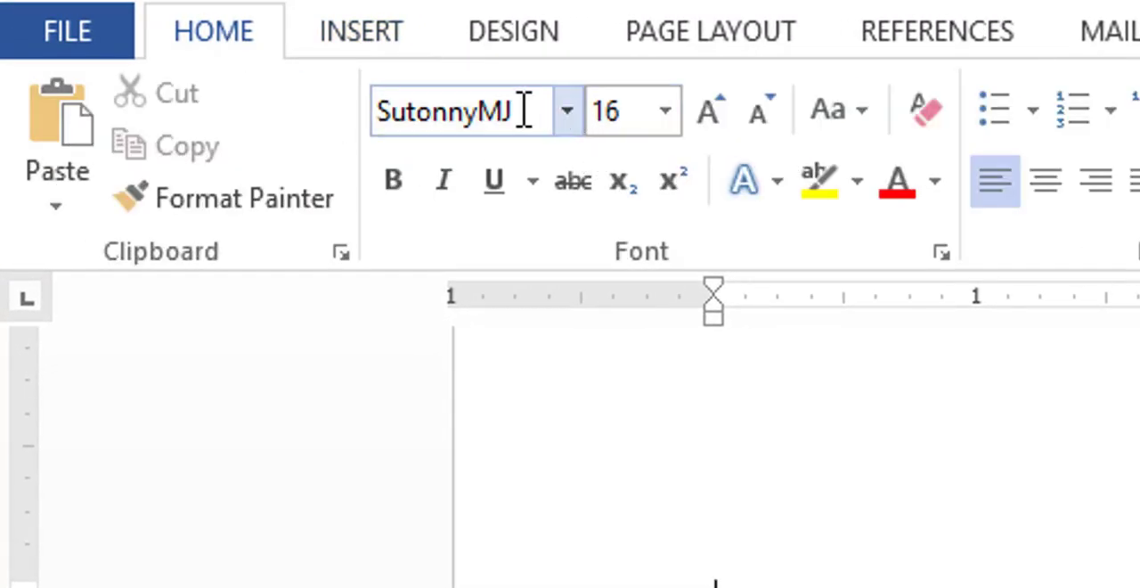
pyautogui.click(568, 111)
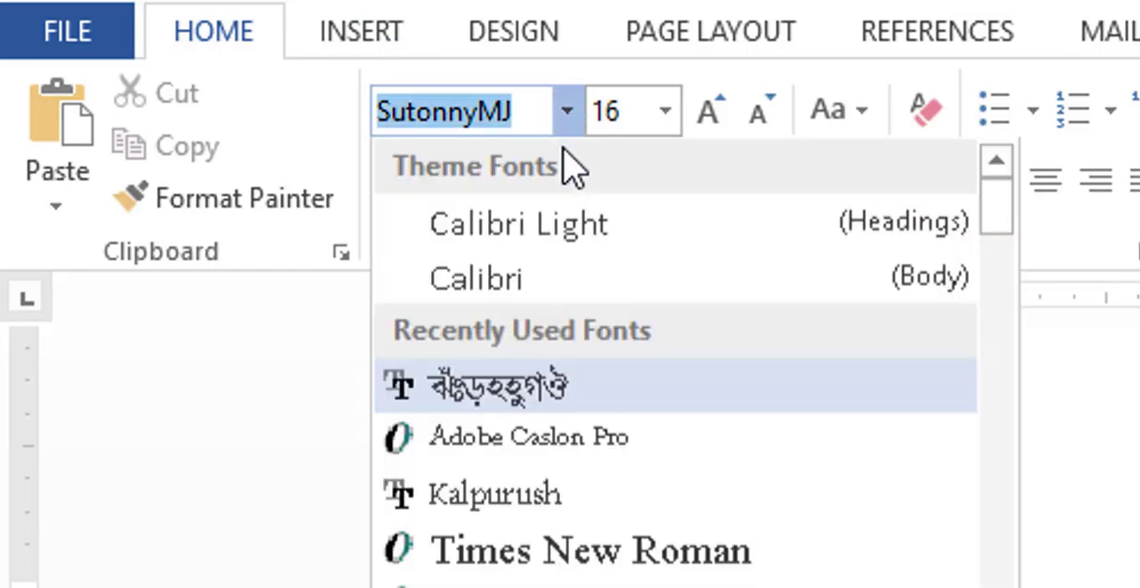
pyautogui.click(513, 392)
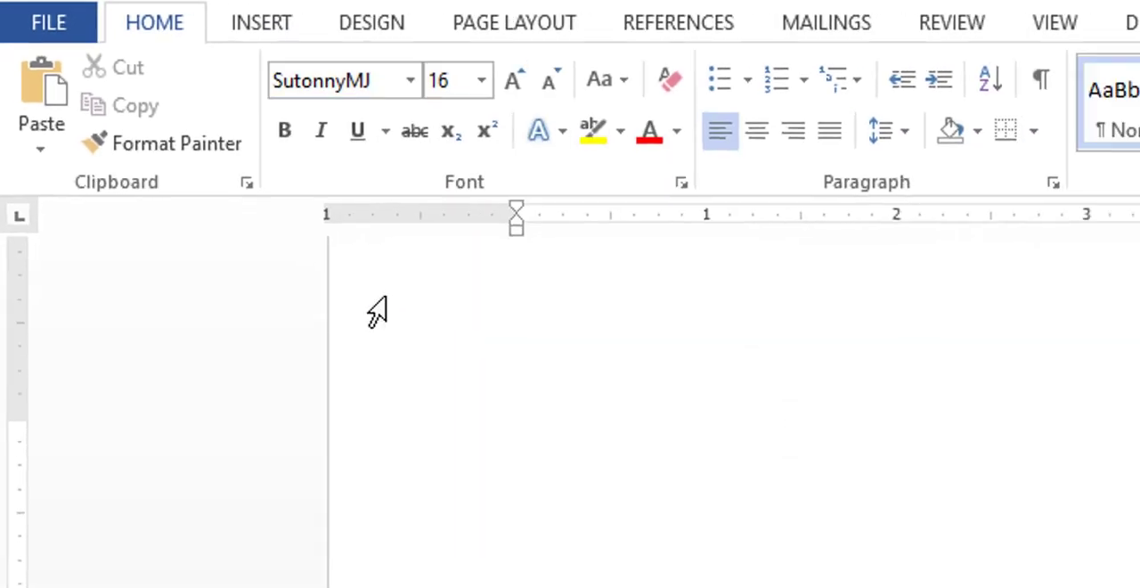
pyautogui.click(508, 392)
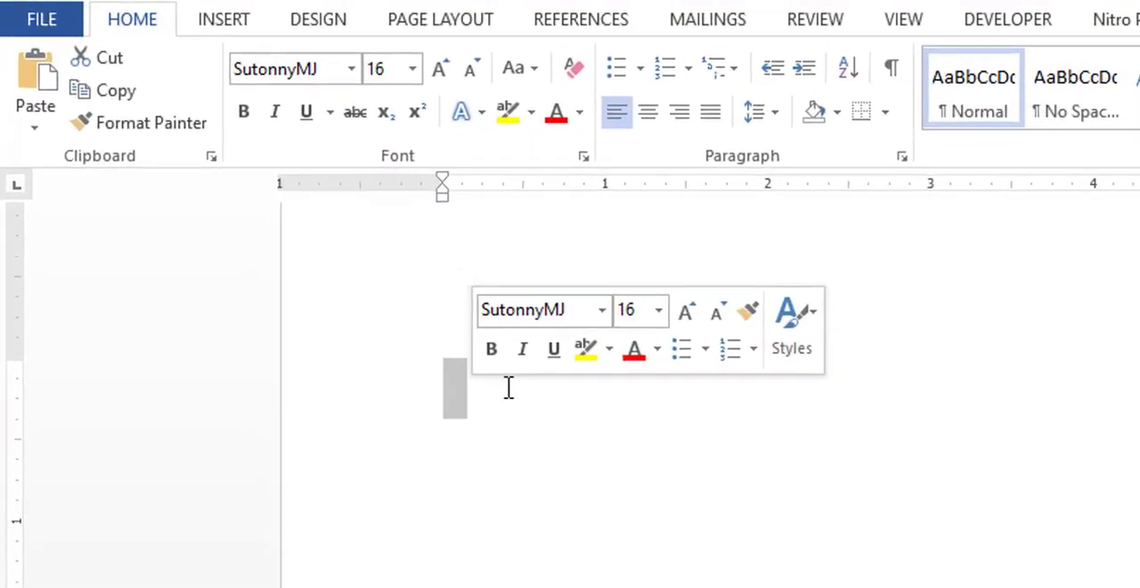
# Write the word যুক্ত on the blank page, revert its automatic correction, and begin a new line.
pyautogui.click(500, 398)
pyautogui.write('h')
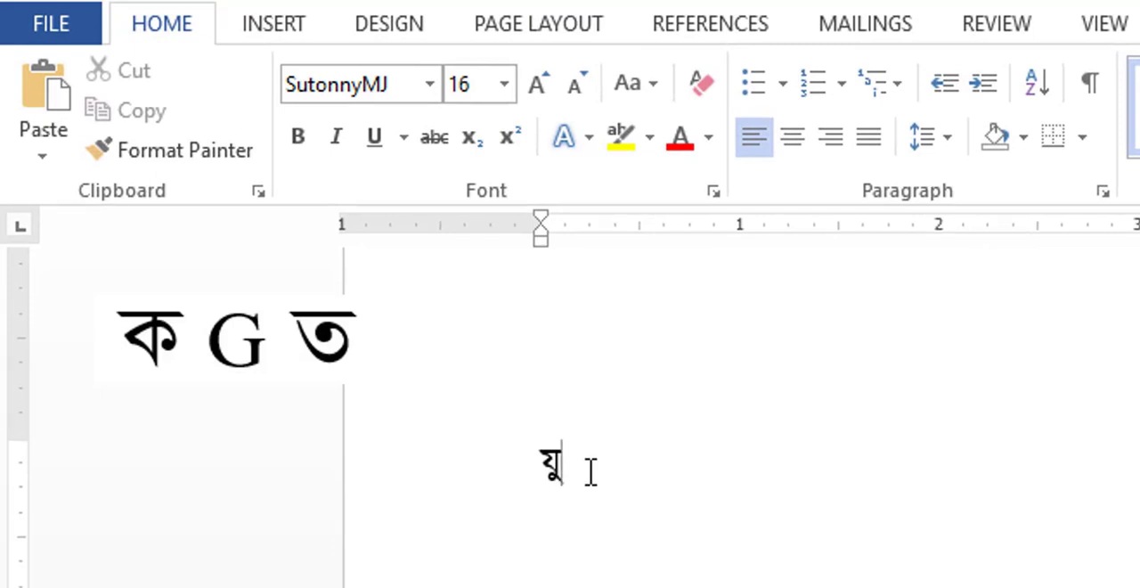
pyautogui.write('ক্ত')
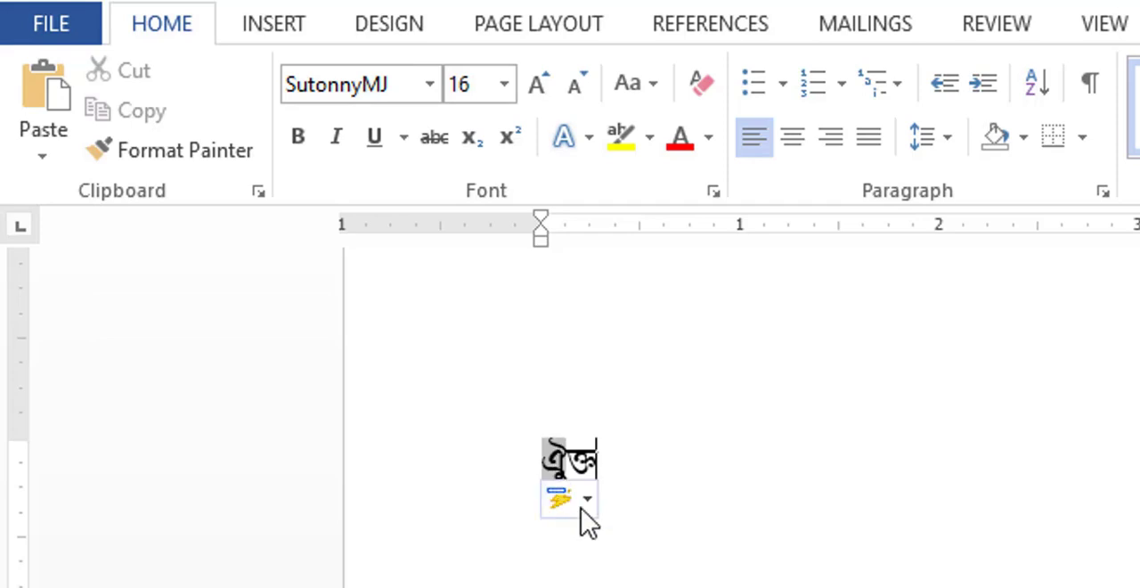
pyautogui.click(588, 521)
pyautogui.click(595, 540)
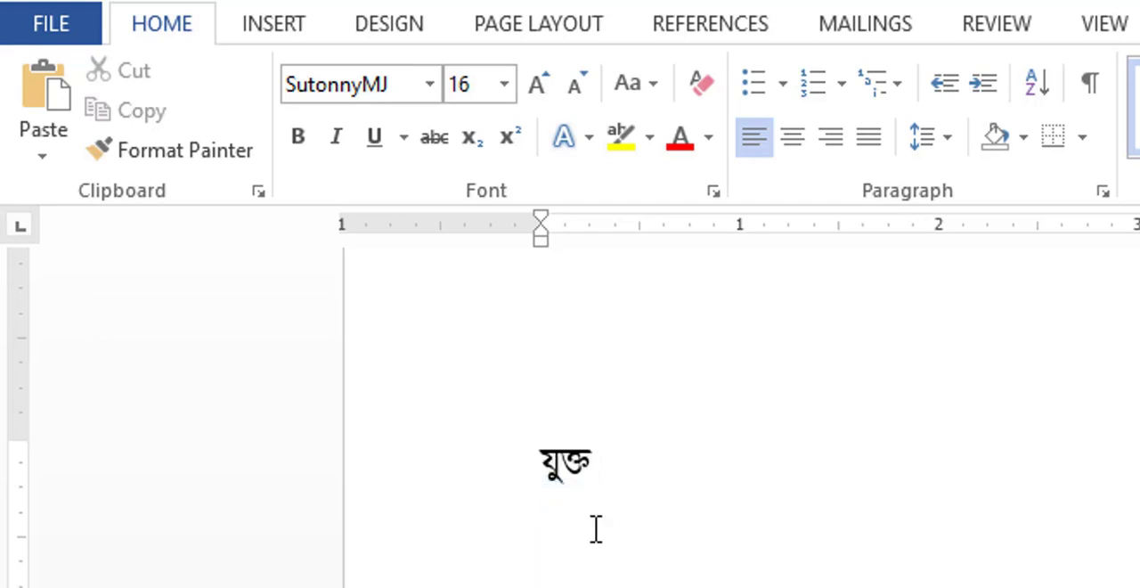
pyautogui.press('Return')
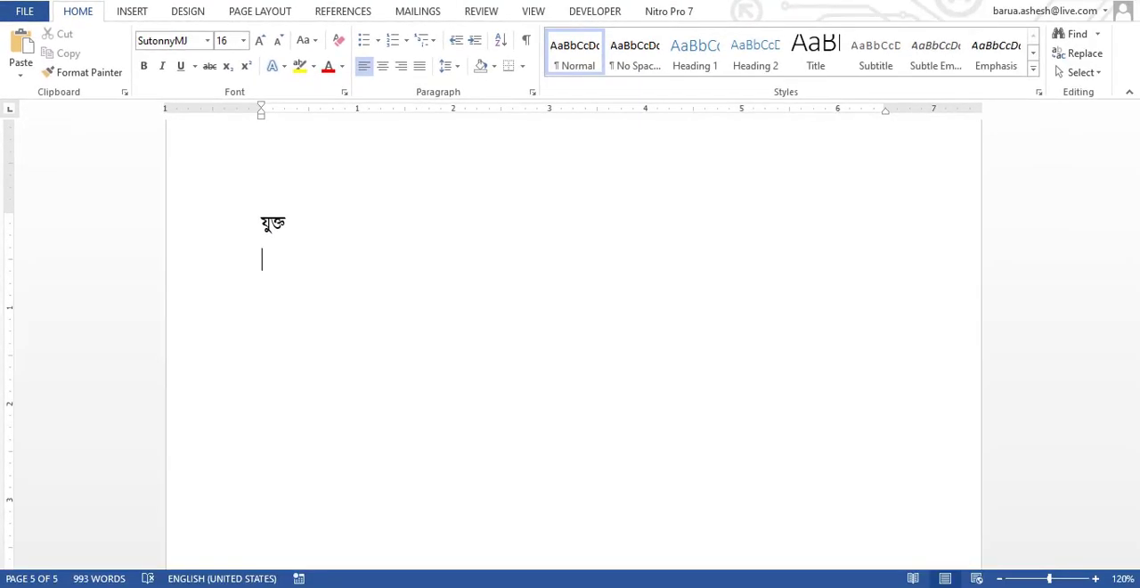
# Write the word চট্টগ্রাম on the second line, forming its ট্ট and গ্র conjuncts, and begin a new line.
pyautogui.write('চ')
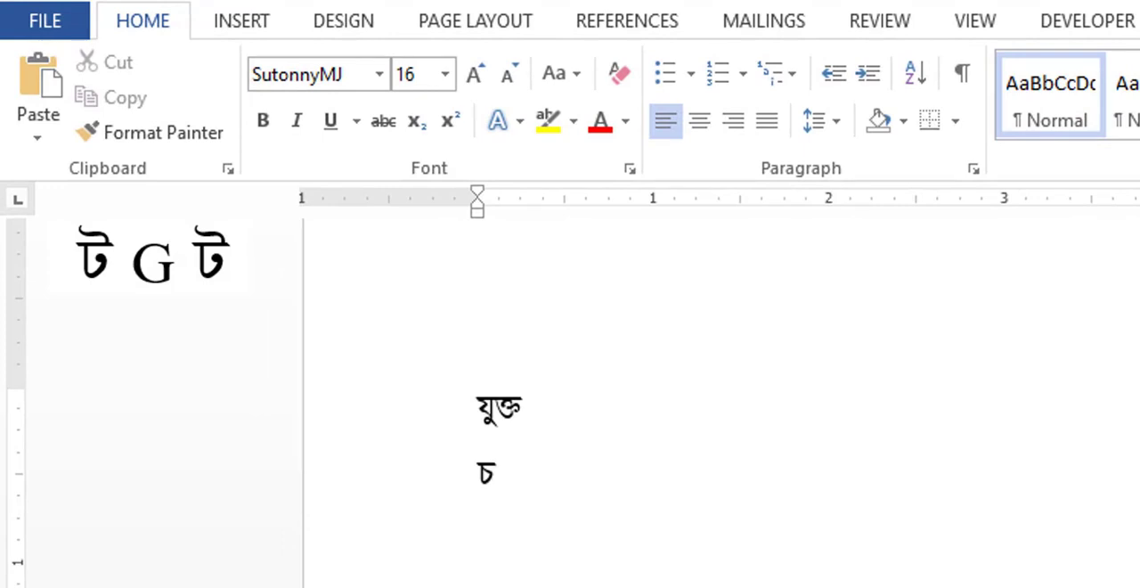
pyautogui.write('ট্ট')
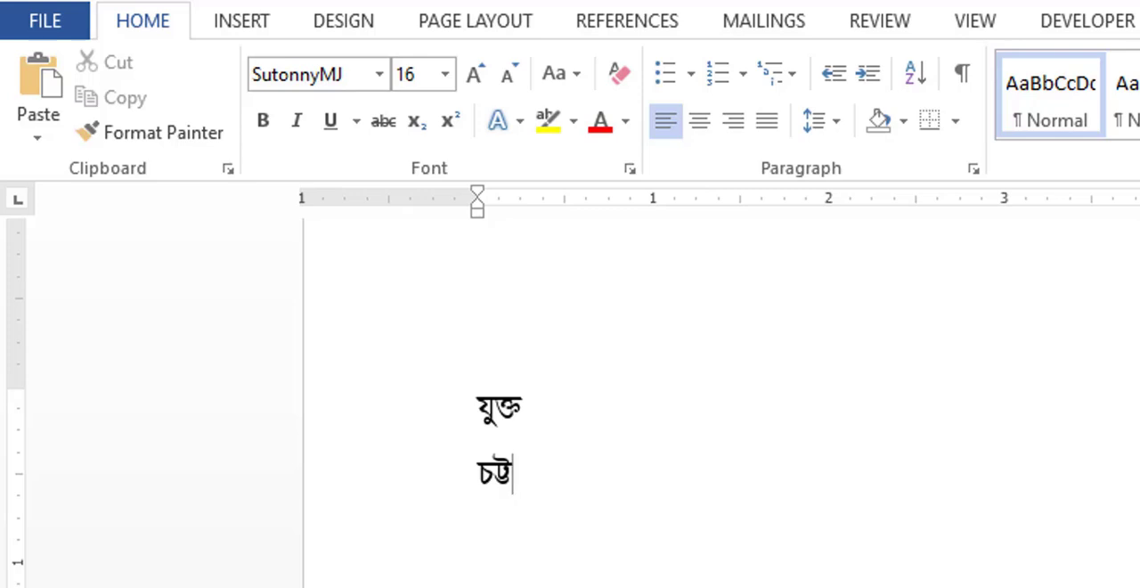
pyautogui.write('গ্রা')
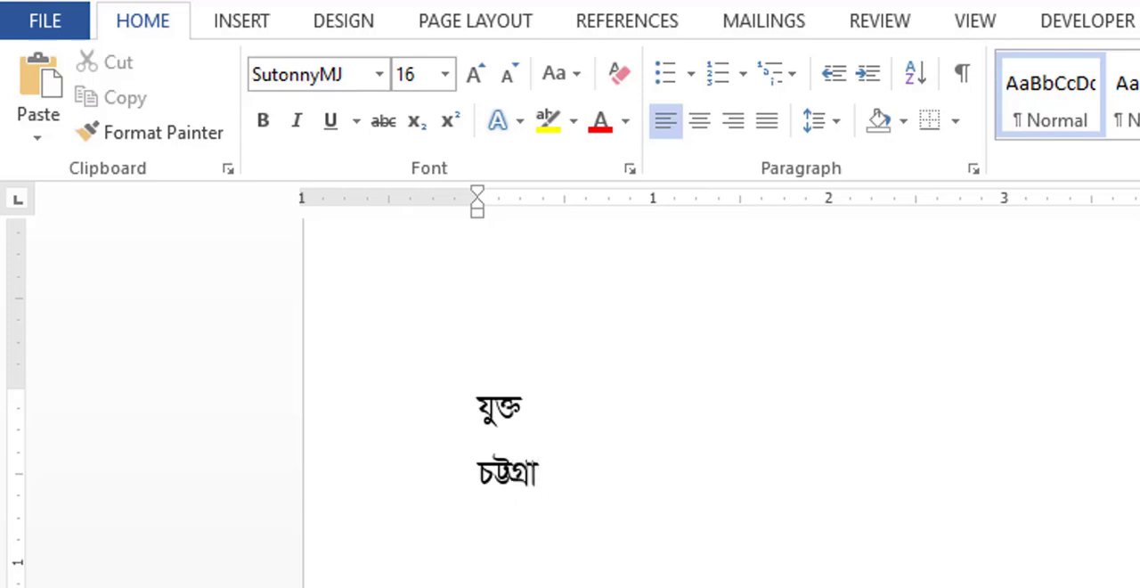
pyautogui.write('ম')
pyautogui.press('Return')
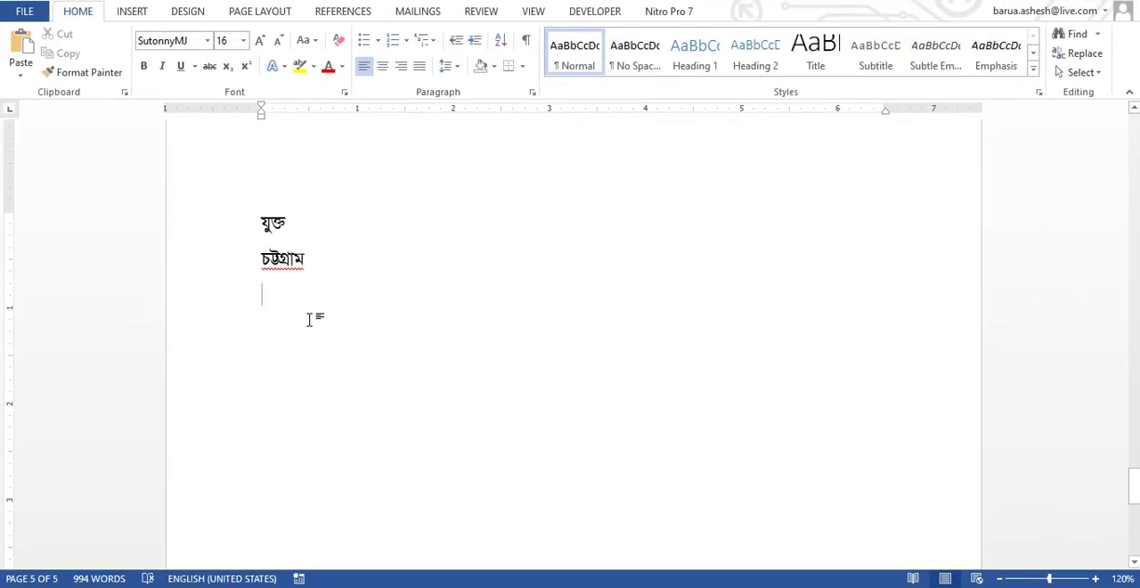
# Write the word বিজ্ঞান on the third line, forming its conjunct from জ and ঞ, and begin a new line.
pyautogui.write('বি')
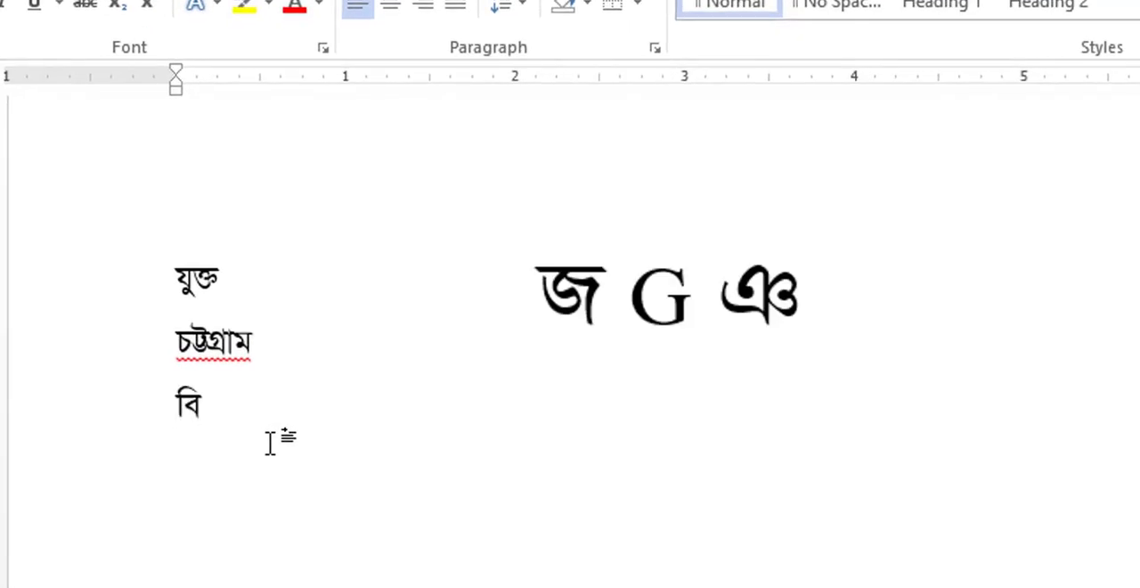
pyautogui.write('জ্ঞান')
pyautogui.press('Return')
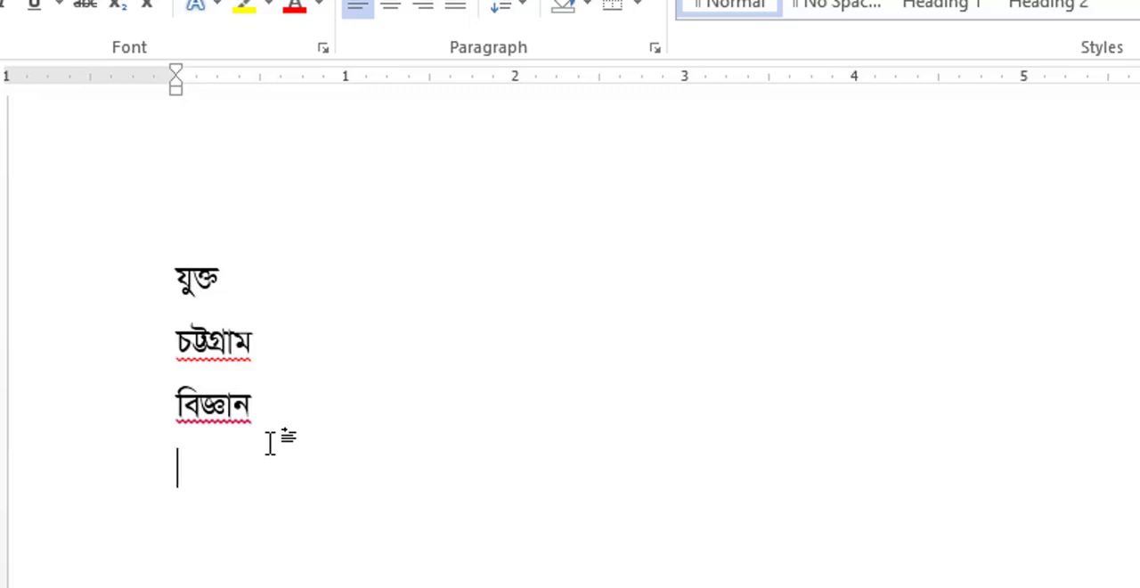
# Write the word ইঞ্জিনিয়ার on the fourth line, joining ঞ and জ, and compare it with the conjunct in বিজ্ঞান.
pyautogui.write('ইী')
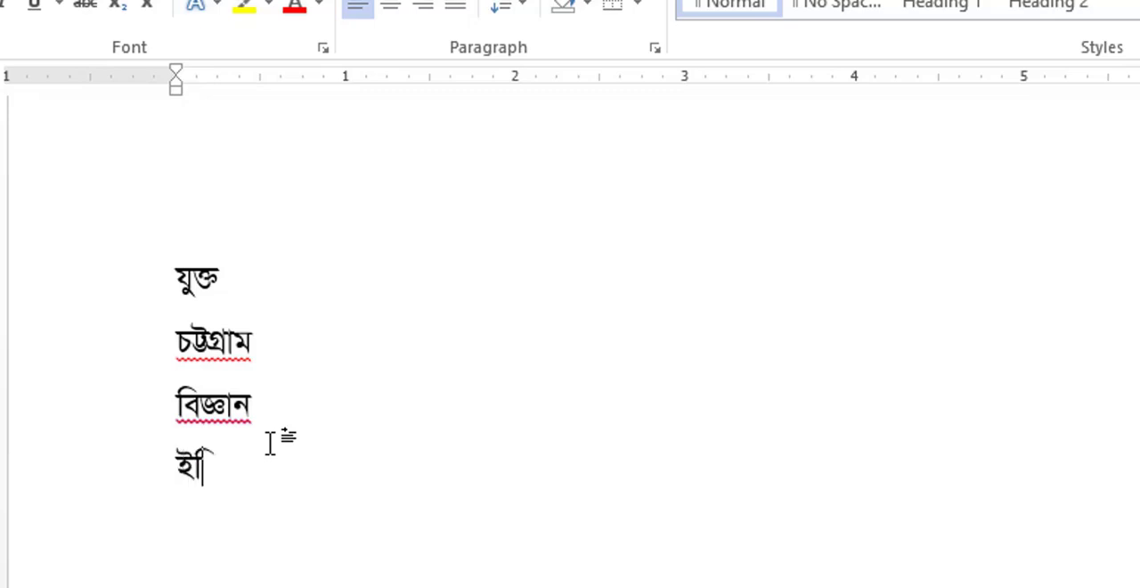
pyautogui.write('ঞ')
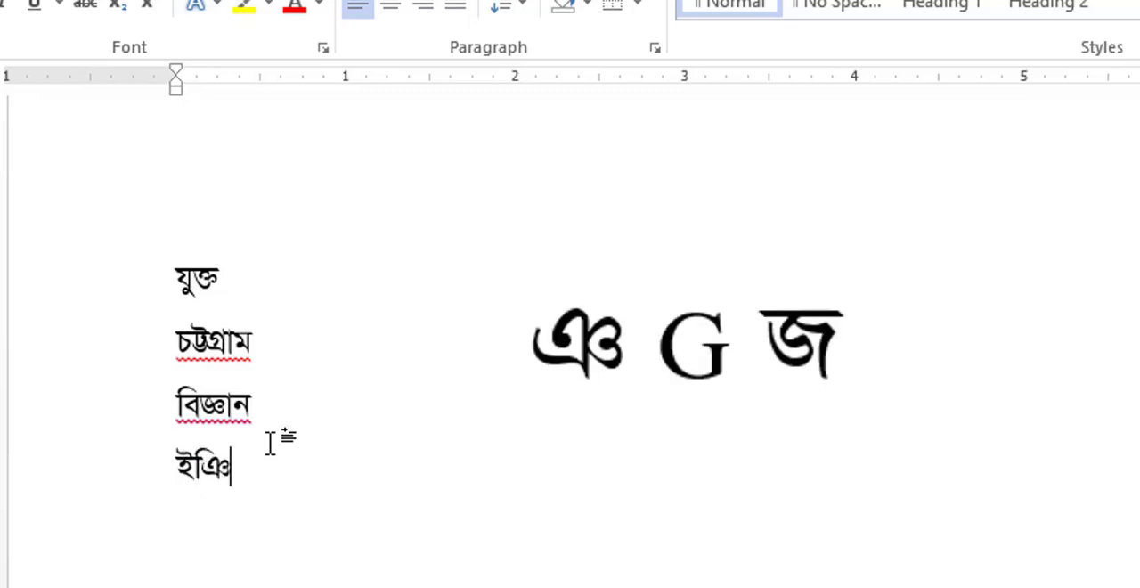
pyautogui.write('্জ')
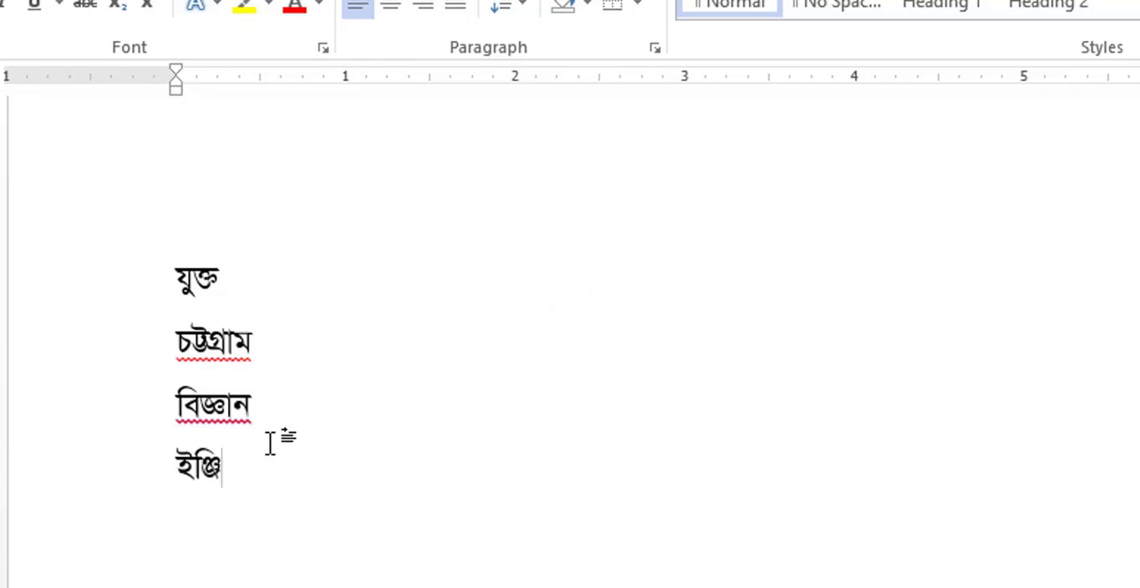
pyautogui.write('িনিয়ার')
pyautogui.moveTo(177, 405); pyautogui.dragTo(225, 406)
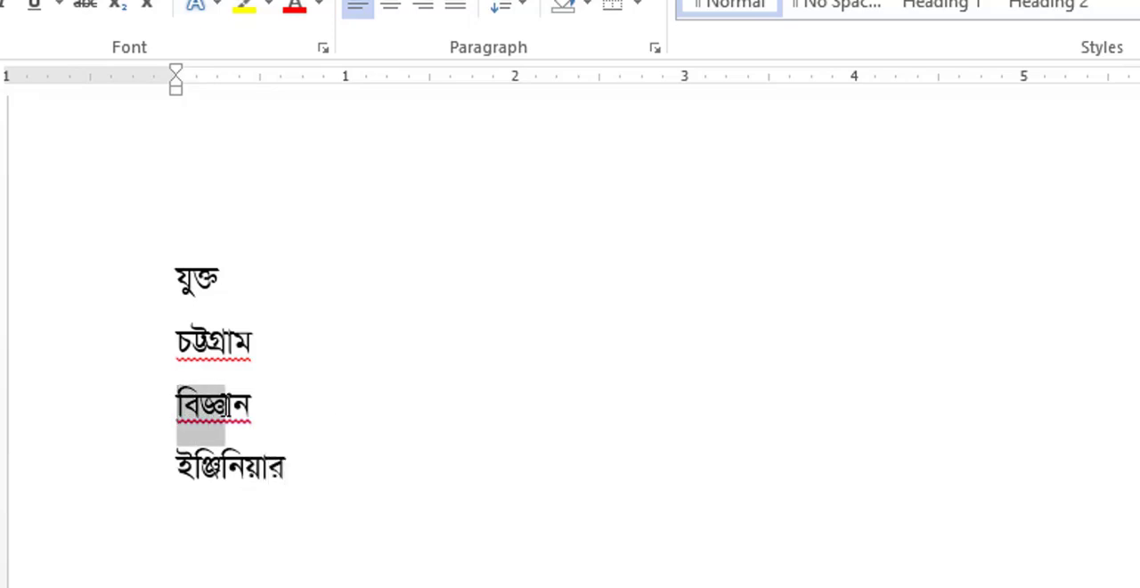
pyautogui.click(225, 406)
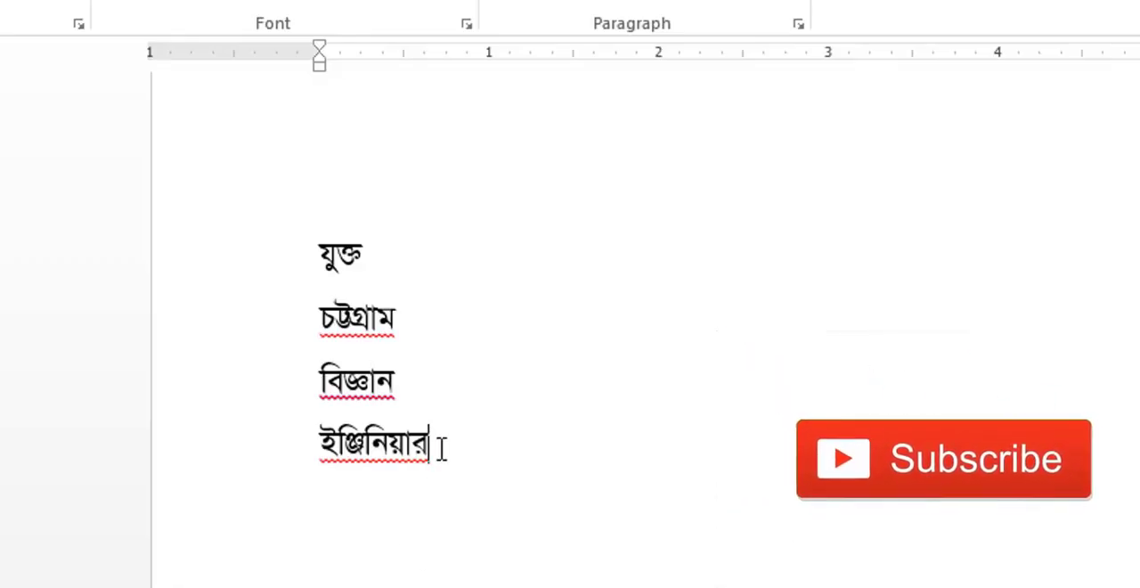
# Write the word কৃষ্ণা on a fifth line, joining ষ and ণ, and consult the keyboard layout image for the keys.
pyautogui.press('Return')
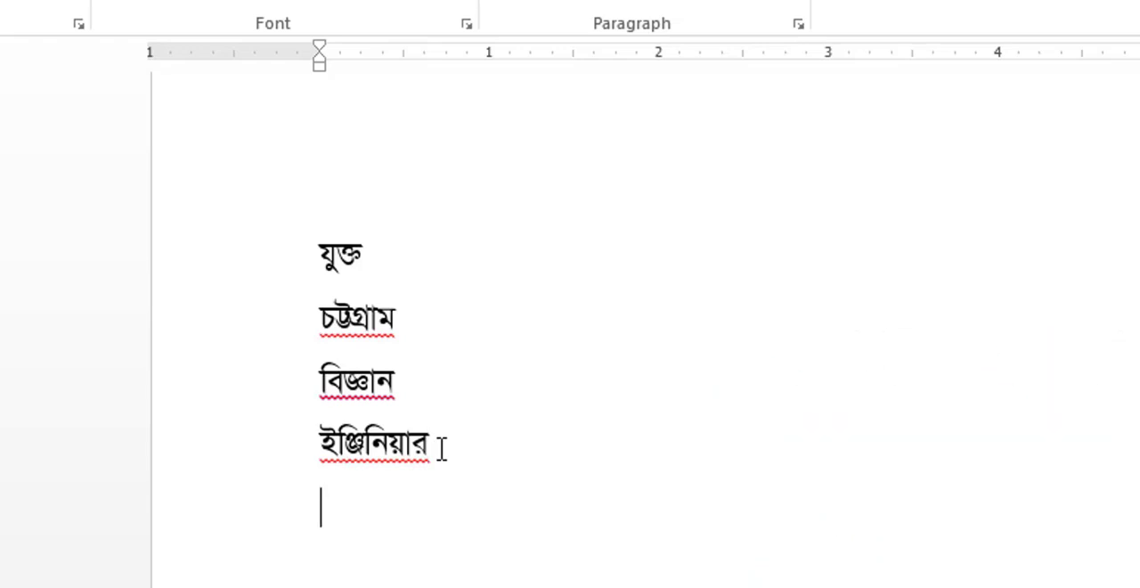
pyautogui.press('BackSpace')
pyautogui.write('কৃ')
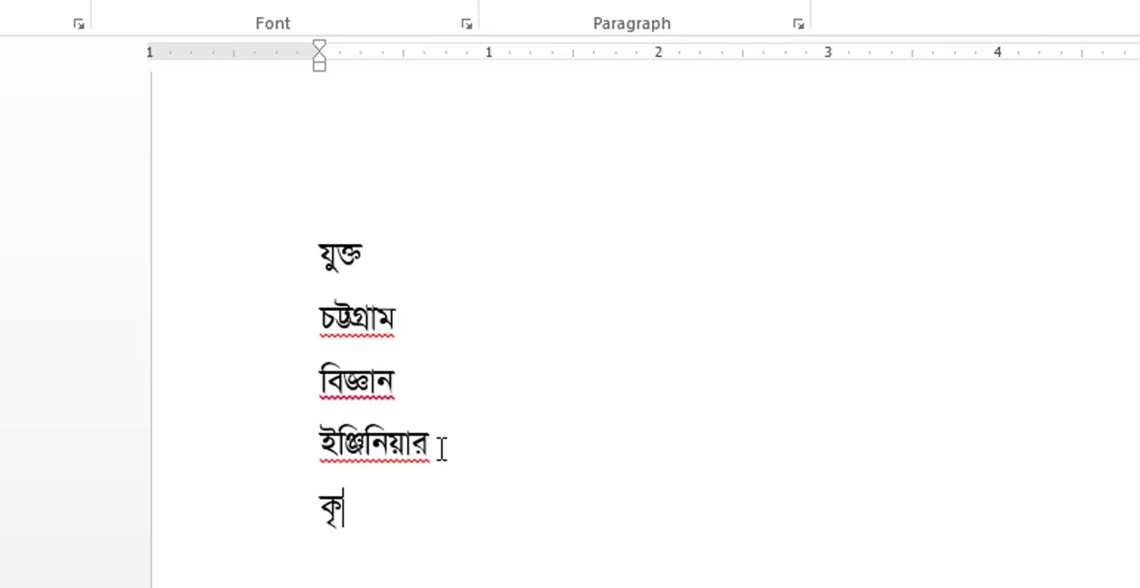
pyautogui.hotkey('alt', 'Tab')
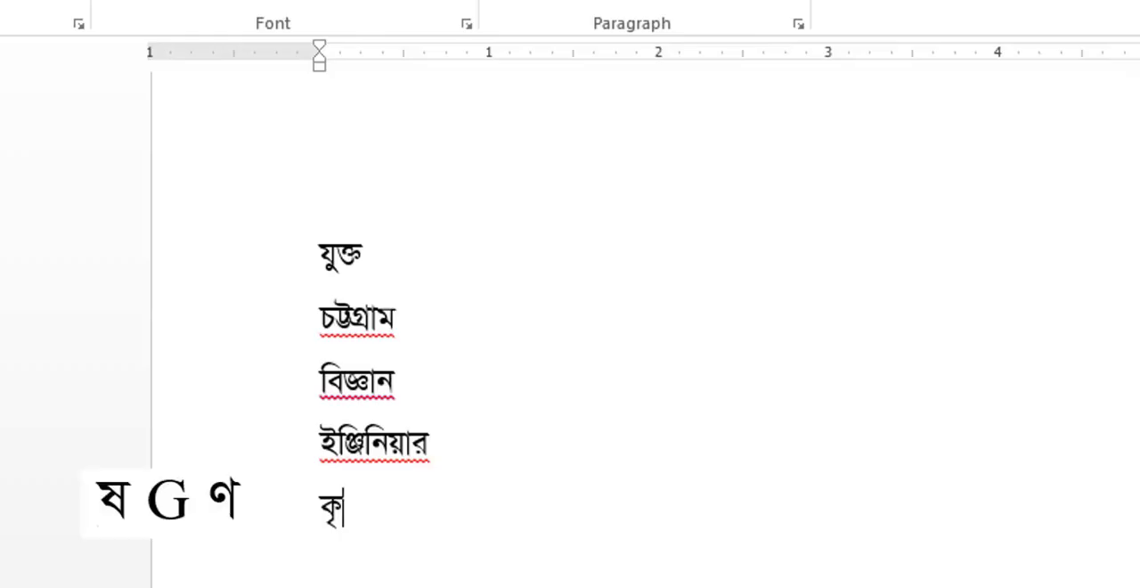
pyautogui.write('ষ')
pyautogui.write('্ণা')
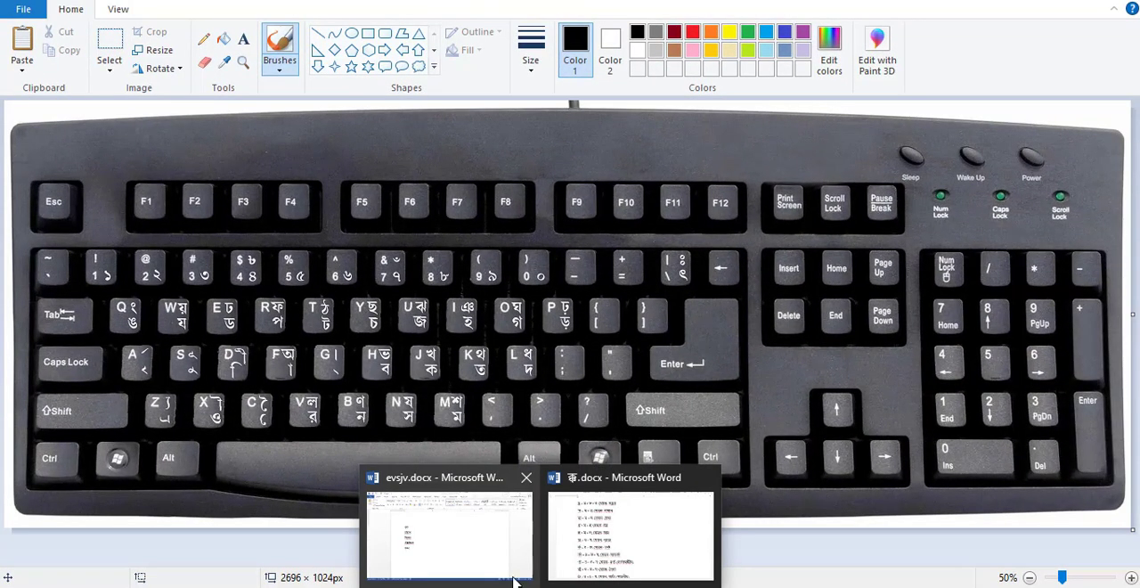
pyautogui.click(516, 574)
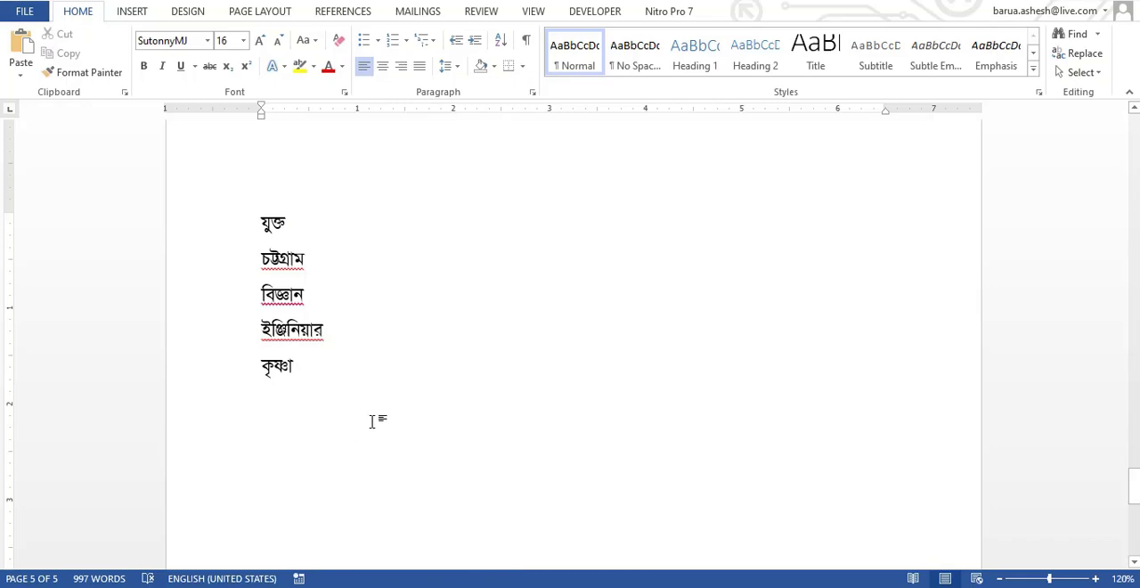
# Write the word ব্রাহ্মণবাড়িয়া on a new line below কৃষ্ণা, joining হ and ম for its conjunct.
pyautogui.press('Return')
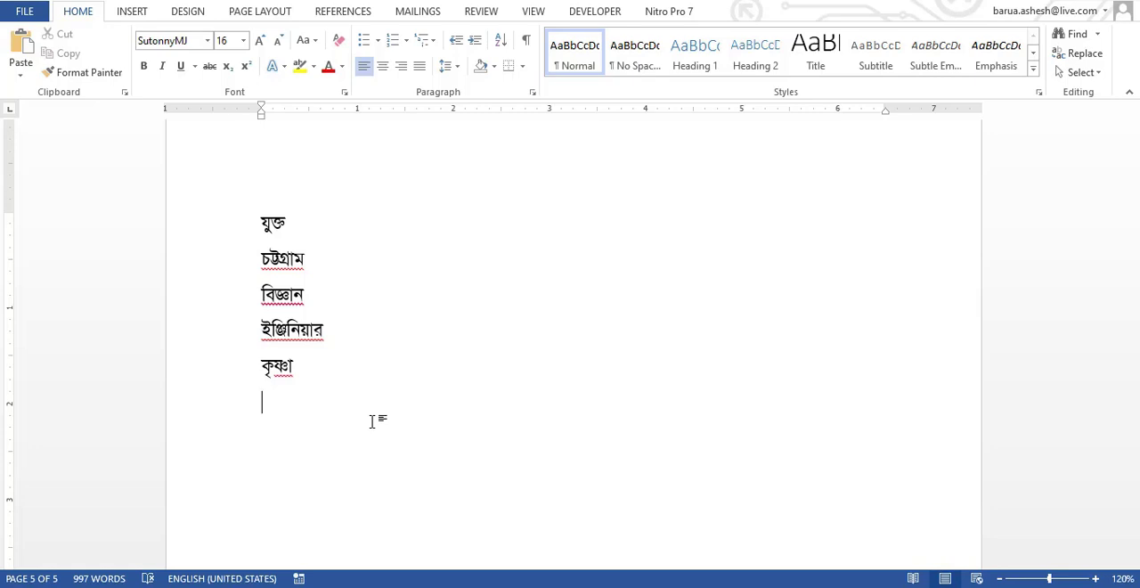
pyautogui.write('ব্রা')
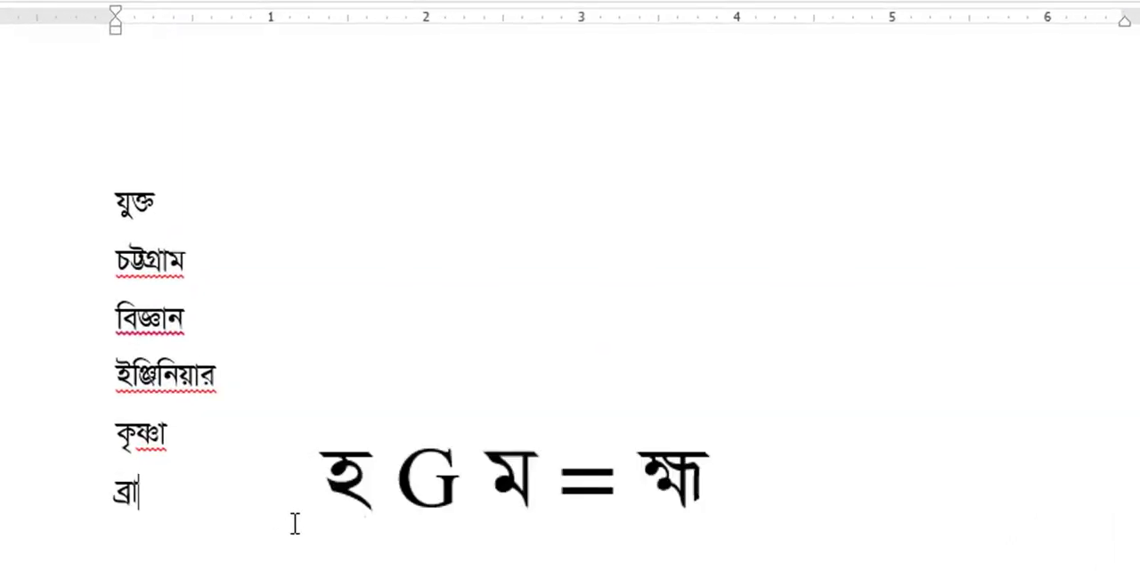
pyautogui.write('হ্মণ')
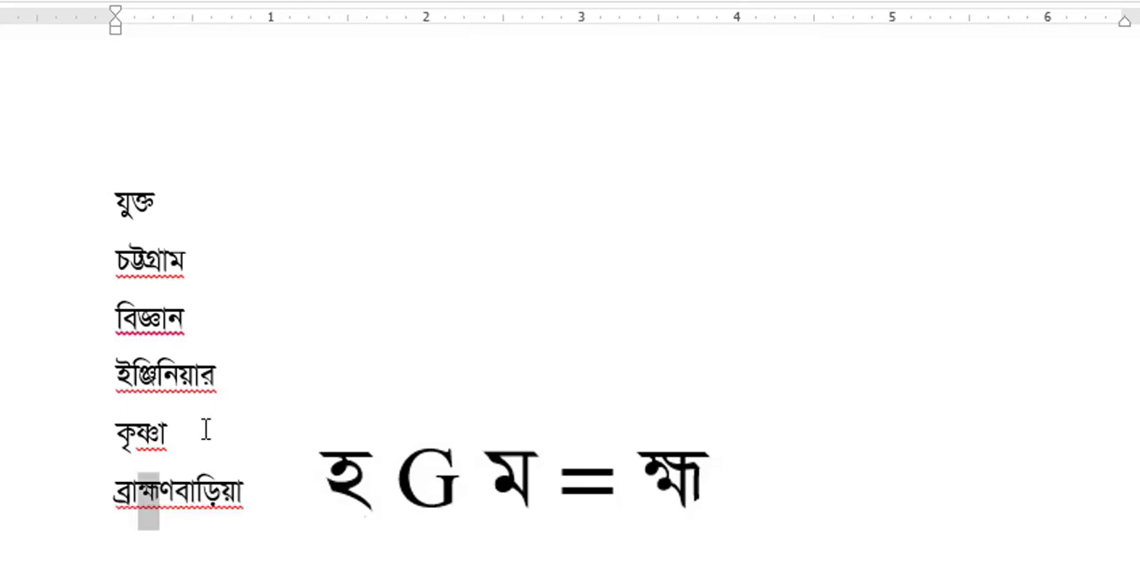
# Insert a line below কৃষ্ণা and write the word ক্ষমতা there, joining ক and ষ for its conjunct.
pyautogui.click(206, 430)
pyautogui.press('Return')
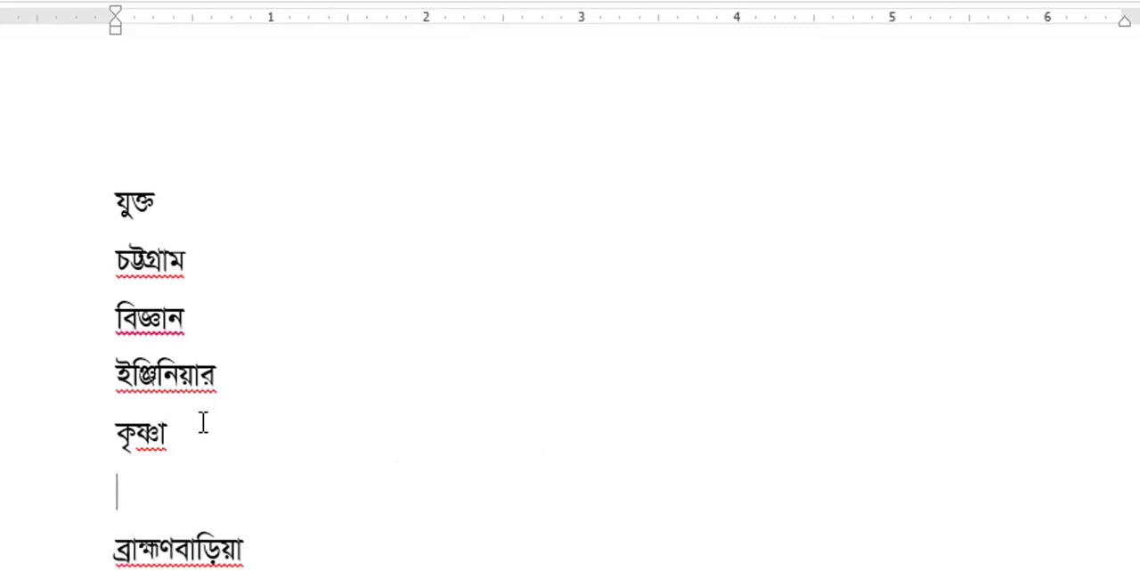
pyautogui.write('ক্ষ')
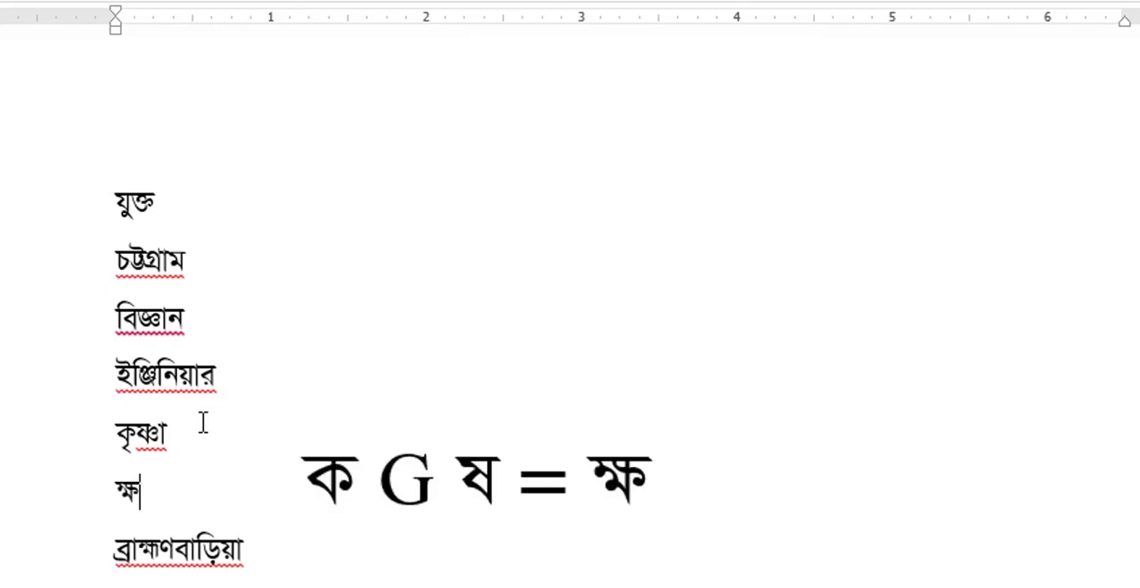
pyautogui.write('মতা')
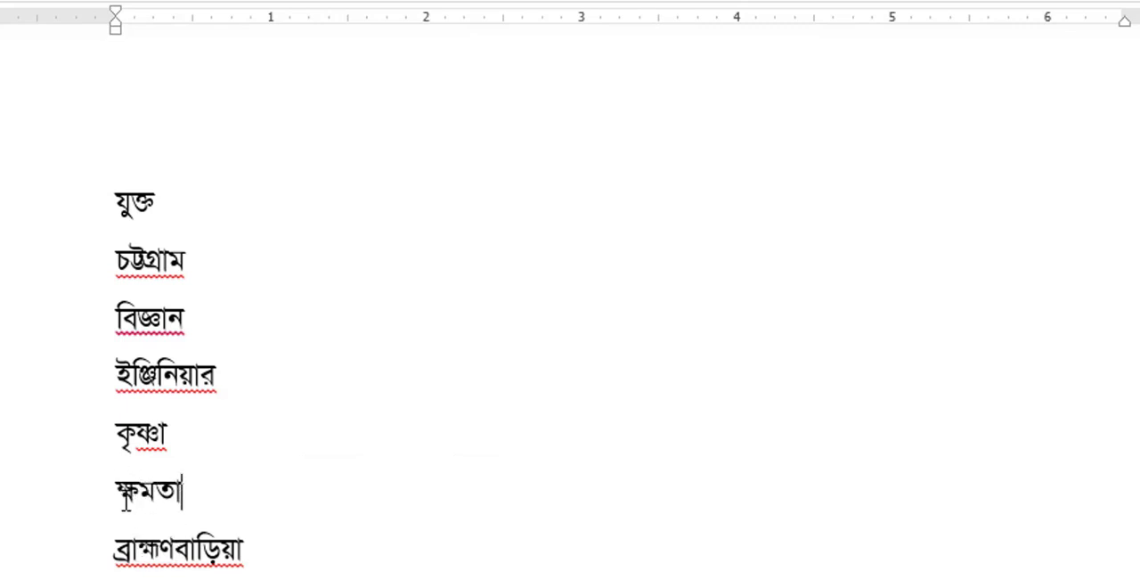
# Compare the ক্ষ conjunct in ক্ষমতা with the হ্ম conjunct in ব্রাহ্মণবাড়িয়া.
pyautogui.moveTo(121, 501); pyautogui.dragTo(136, 500)
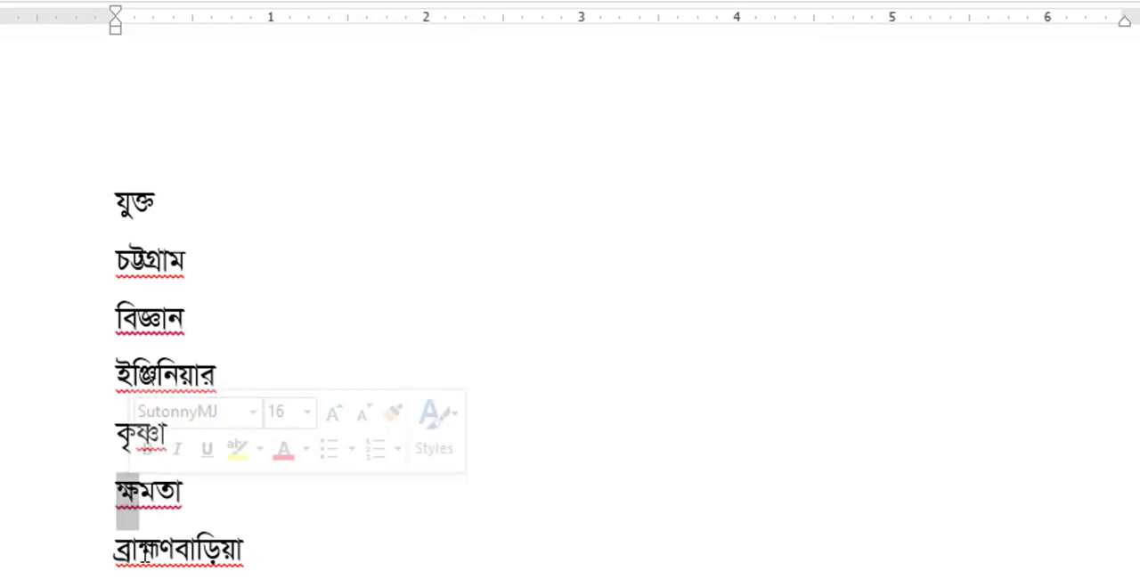
pyautogui.moveTo(139, 559); pyautogui.dragTo(158, 560)
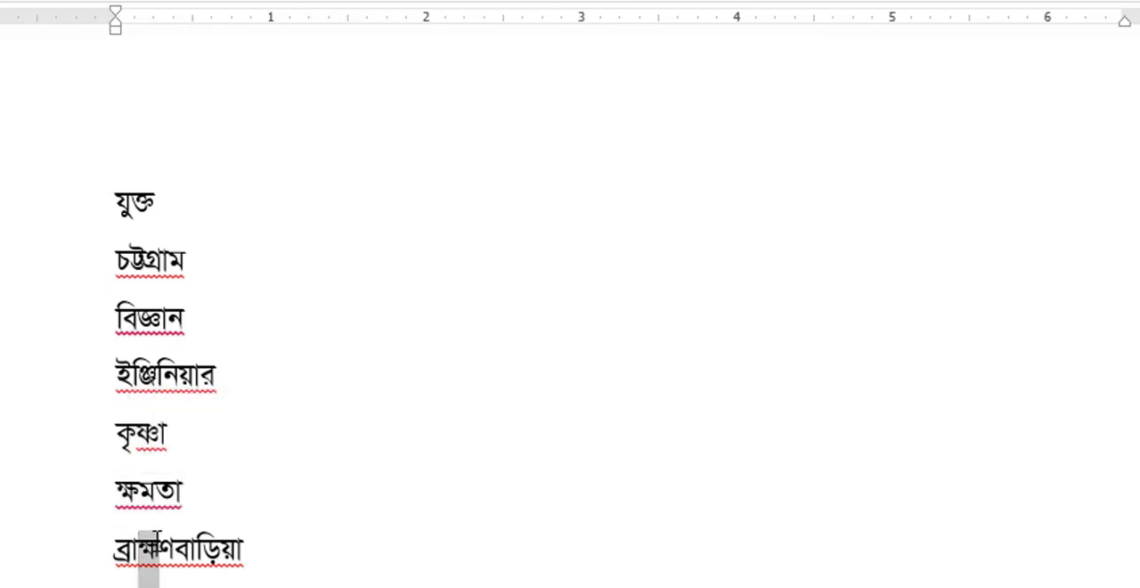
pyautogui.click(326, 565)
pyautogui.moveTo(252, 528); pyautogui.dragTo(264, 547)
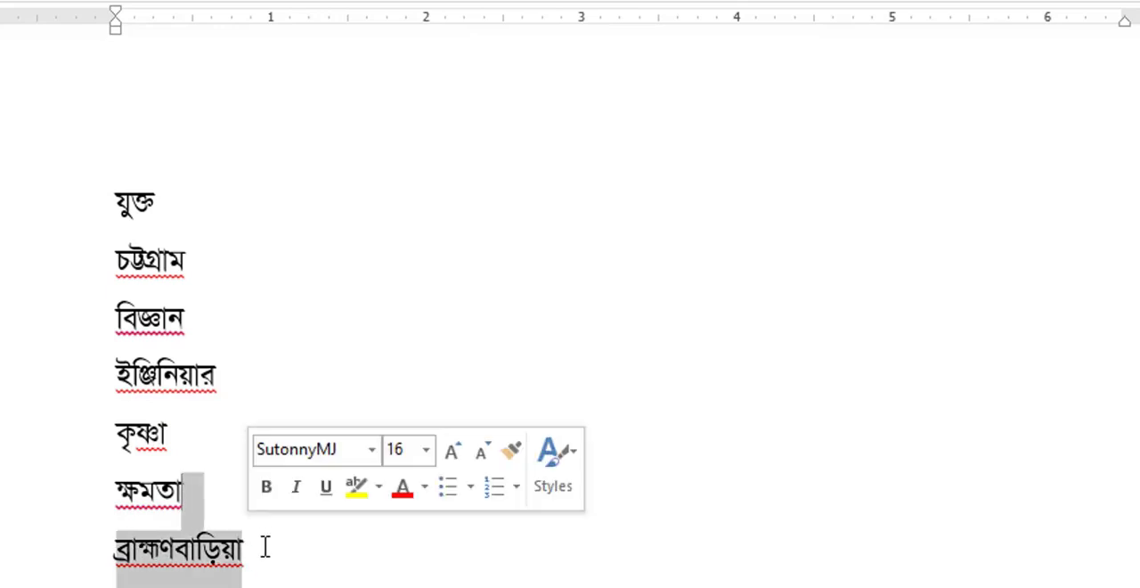
pyautogui.click(268, 549)
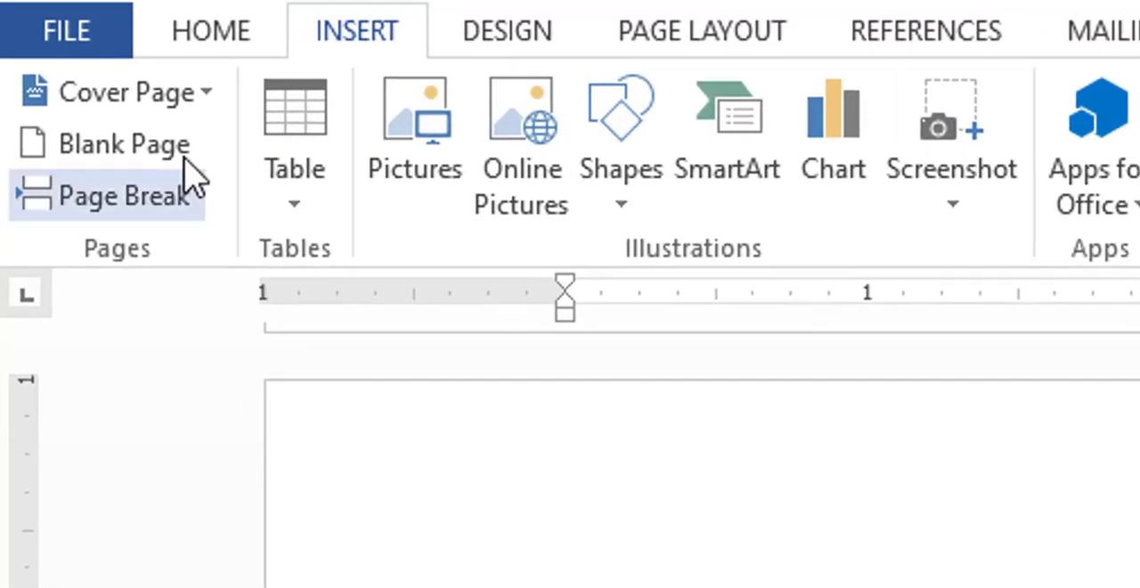
# Write the word বিজ্ঞান in SutonnyMJ on the blank sixth page and add two line breaks below it.
pyautogui.click(203, 45)
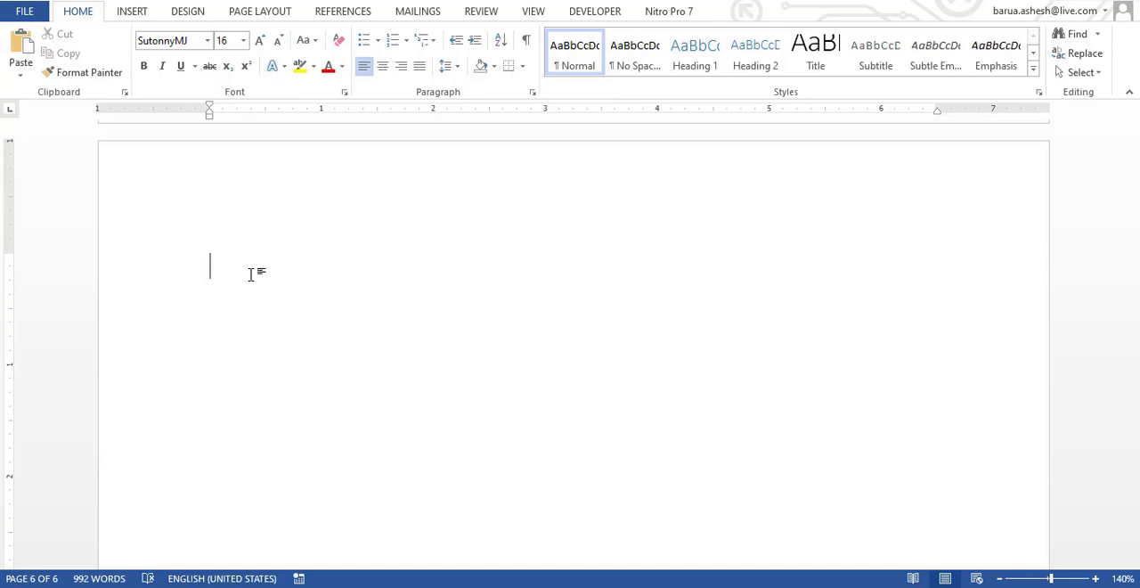
pyautogui.write('বিজ্ঞান')
pyautogui.press('Return')
pyautogui.press('Return')
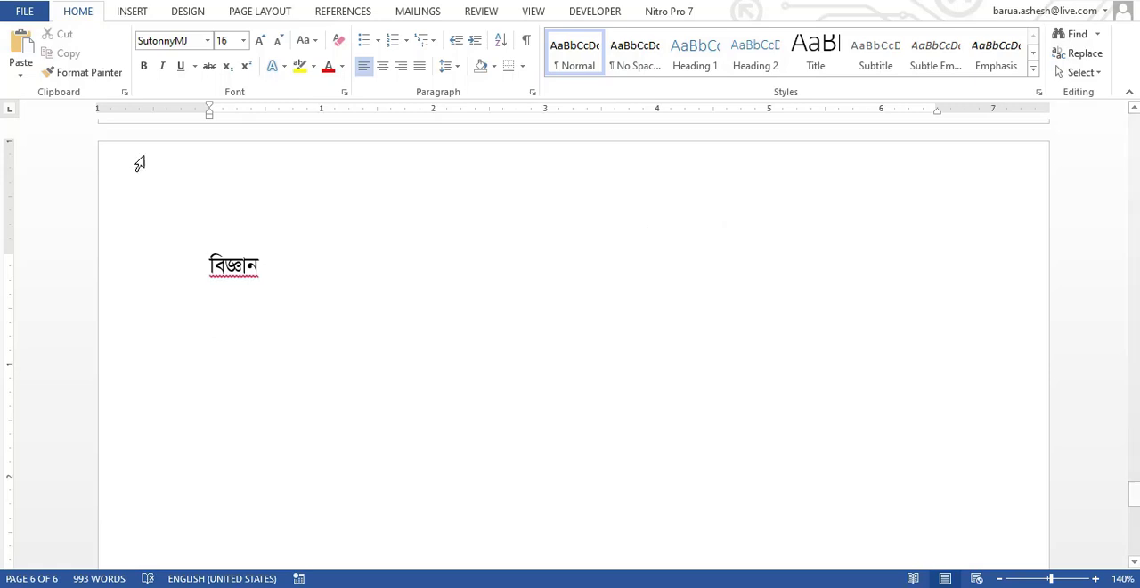
# Switch the font to Nikosh and write the word বিজ্ঞান again below the SutonnyMJ version.
pyautogui.click(207, 40)
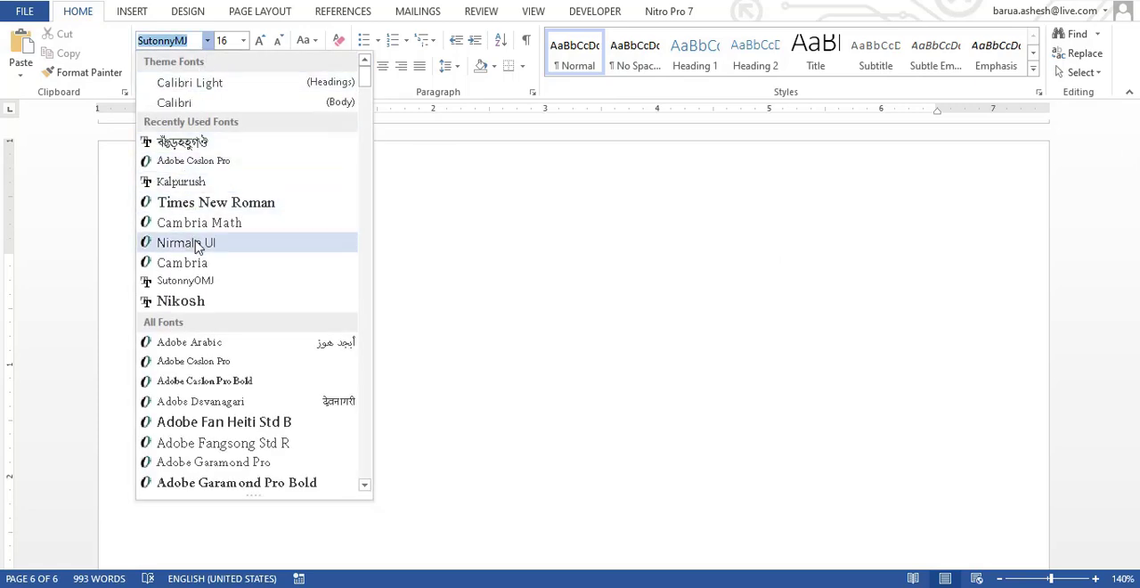
pyautogui.click(186, 296)
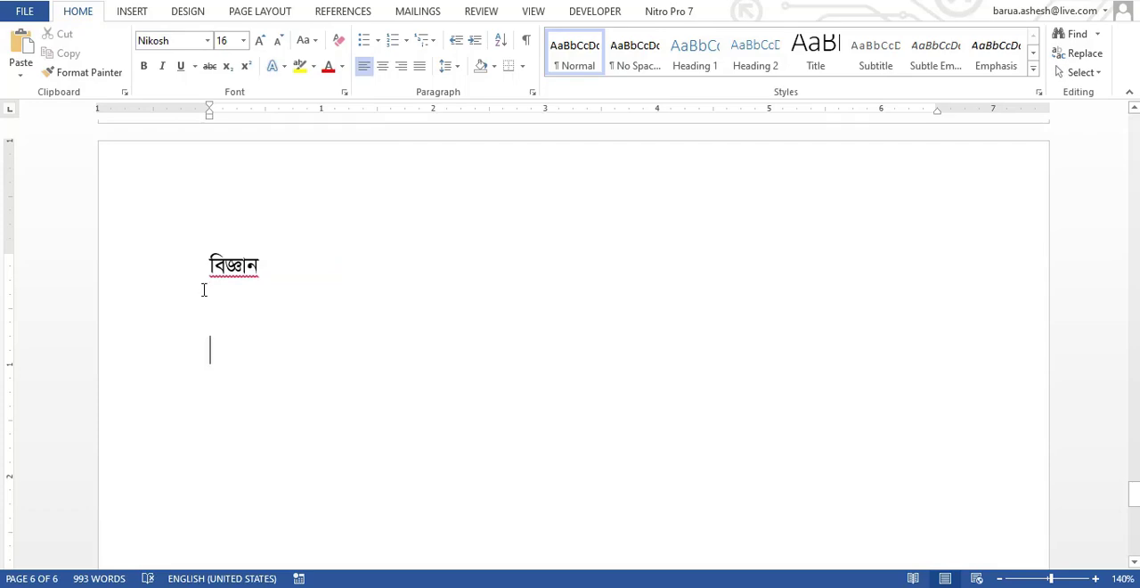
pyautogui.write('বিজ্ঞান')
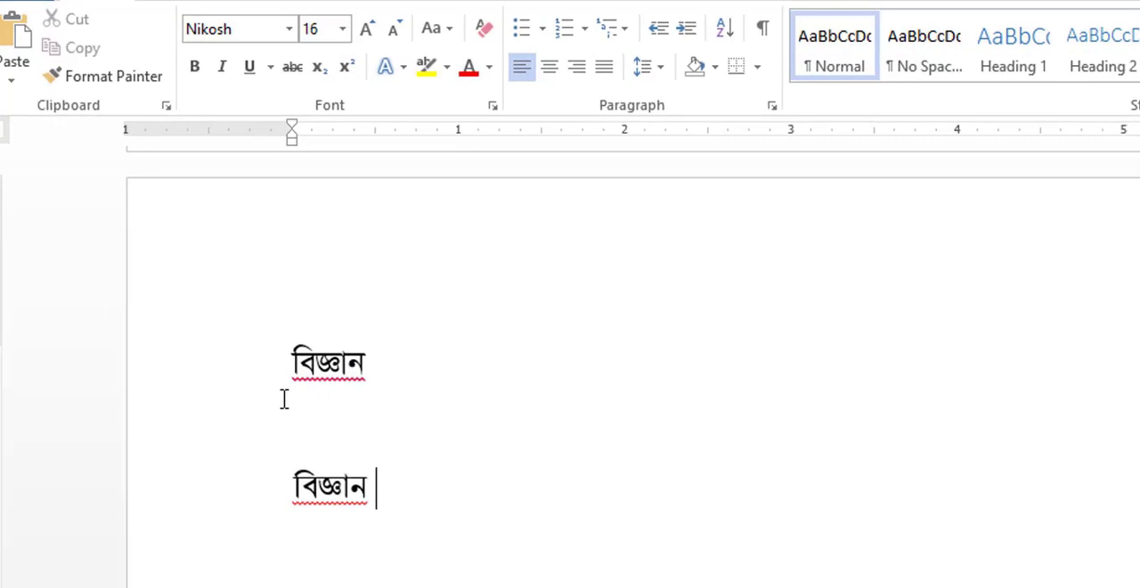
# Compare the two বিজ্ঞান words by checking the font applied to each one.
pyautogui.click(320, 492)
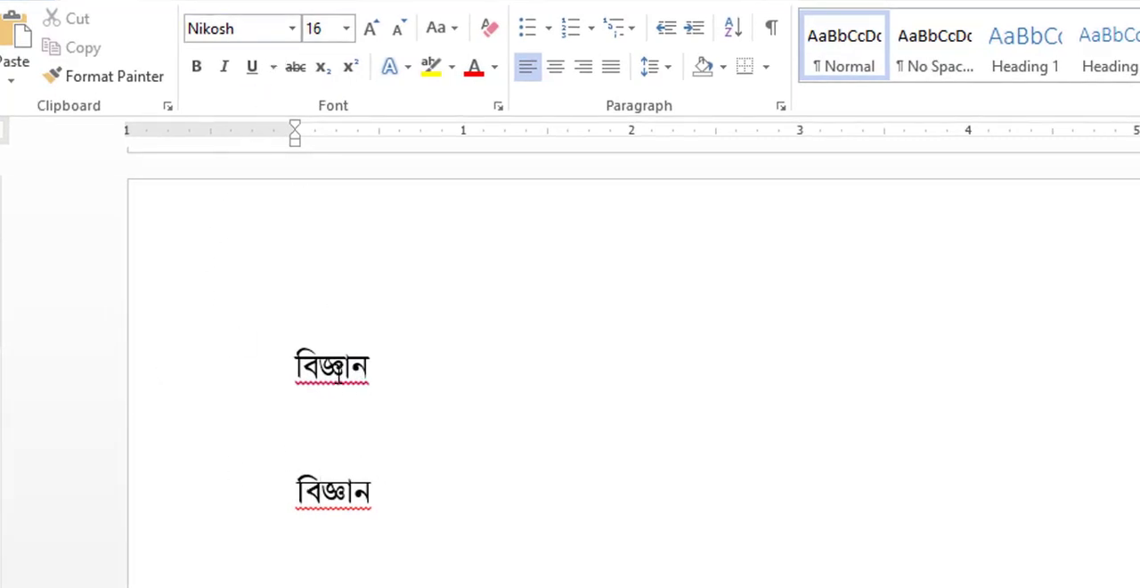
pyautogui.click(344, 367)
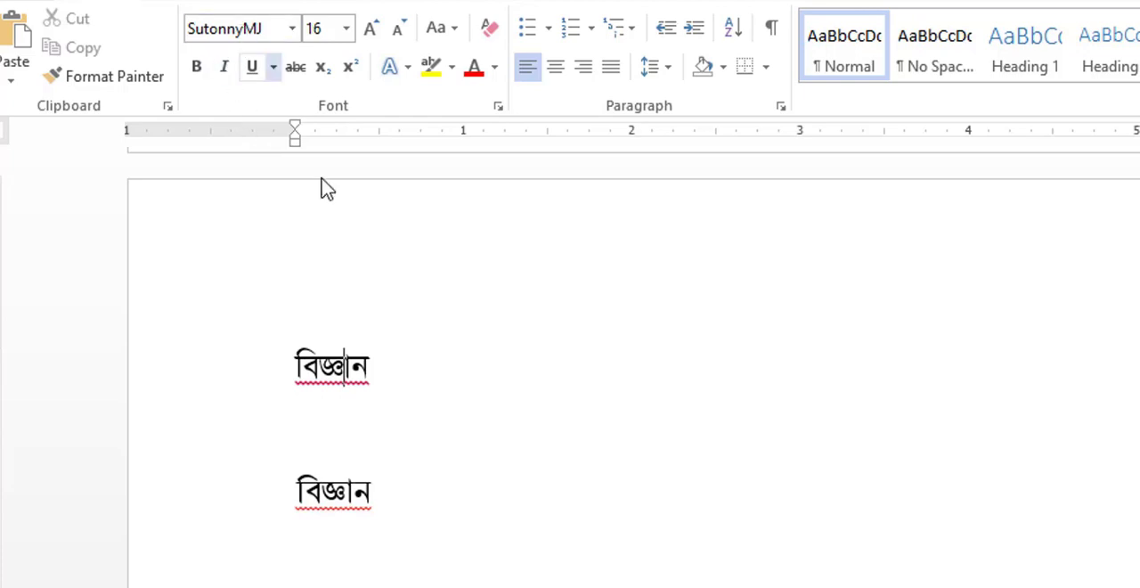
pyautogui.moveTo(299, 356); pyautogui.dragTo(409, 374)
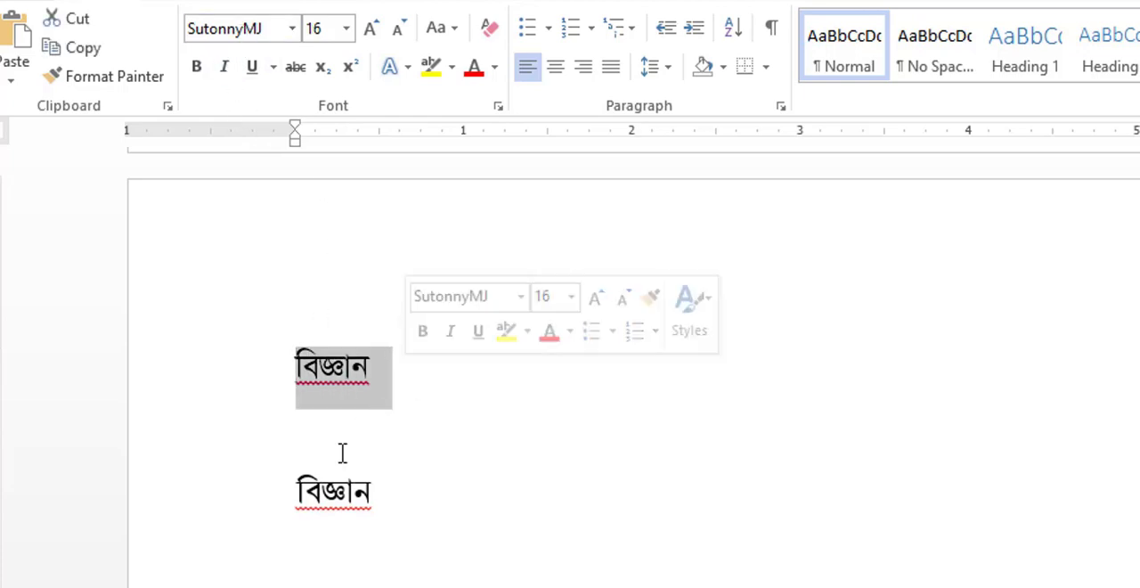
pyautogui.moveTo(300, 481); pyautogui.dragTo(370, 491)
pyautogui.click(349, 489)
pyautogui.moveTo(295, 370); pyautogui.dragTo(355, 377)
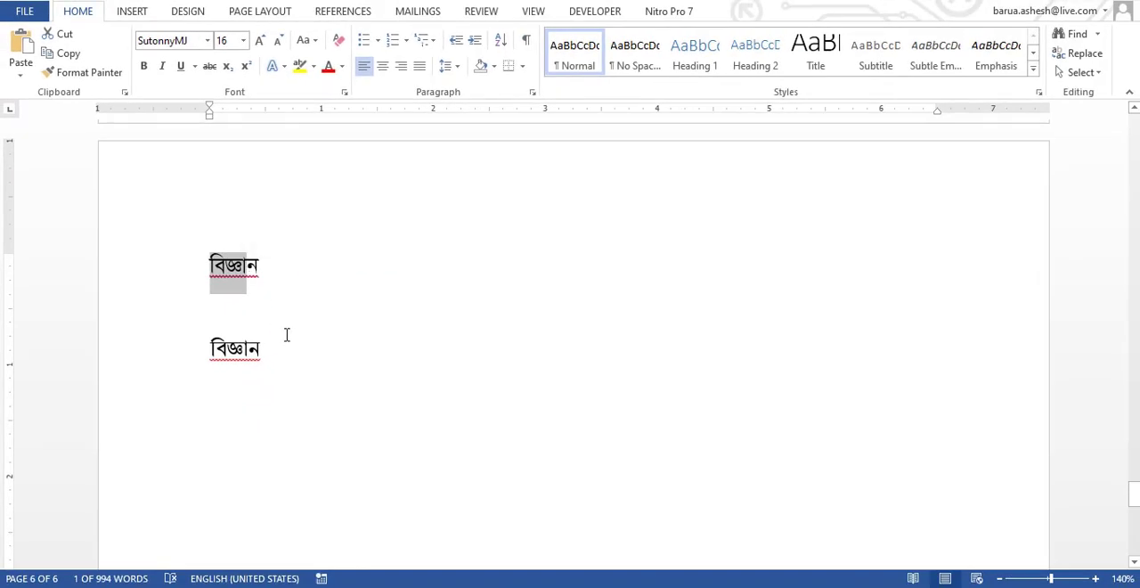
pyautogui.click(233, 348)
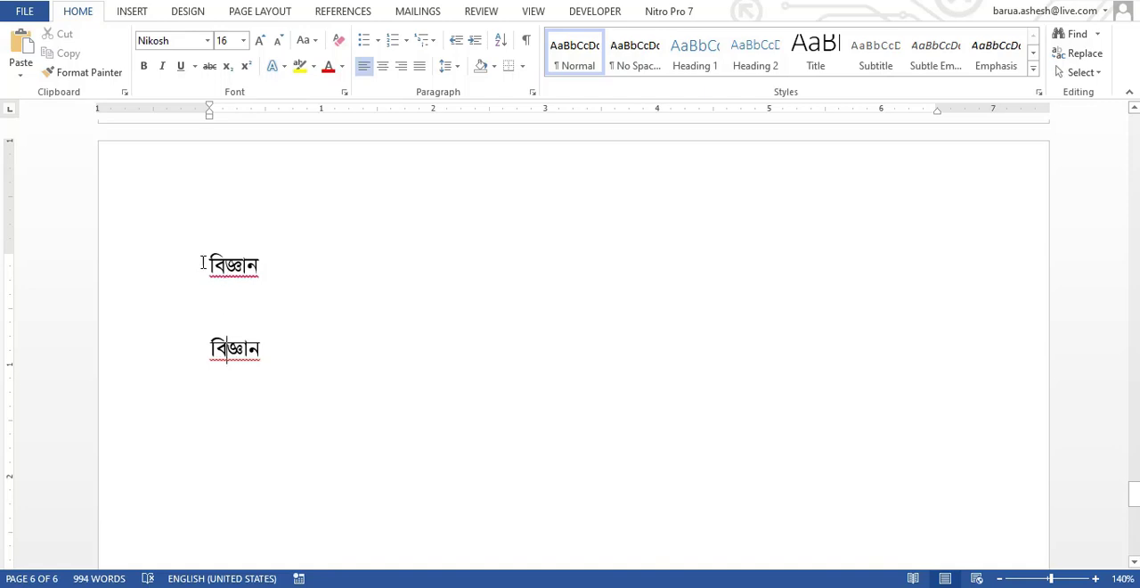
pyautogui.moveTo(210, 264); pyautogui.dragTo(258, 271)
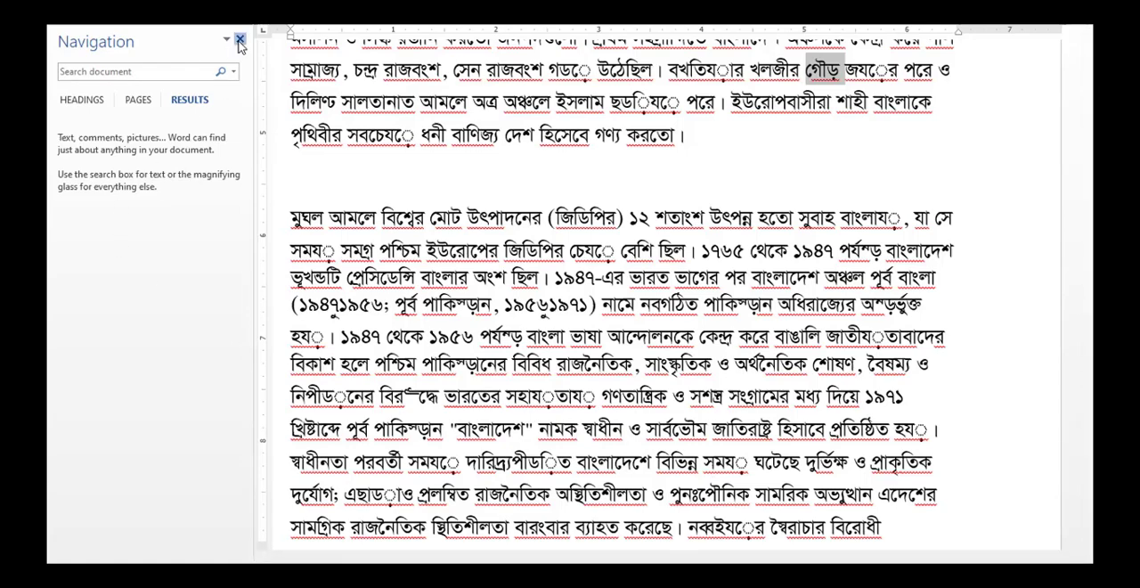
pyautogui.click(240, 41)
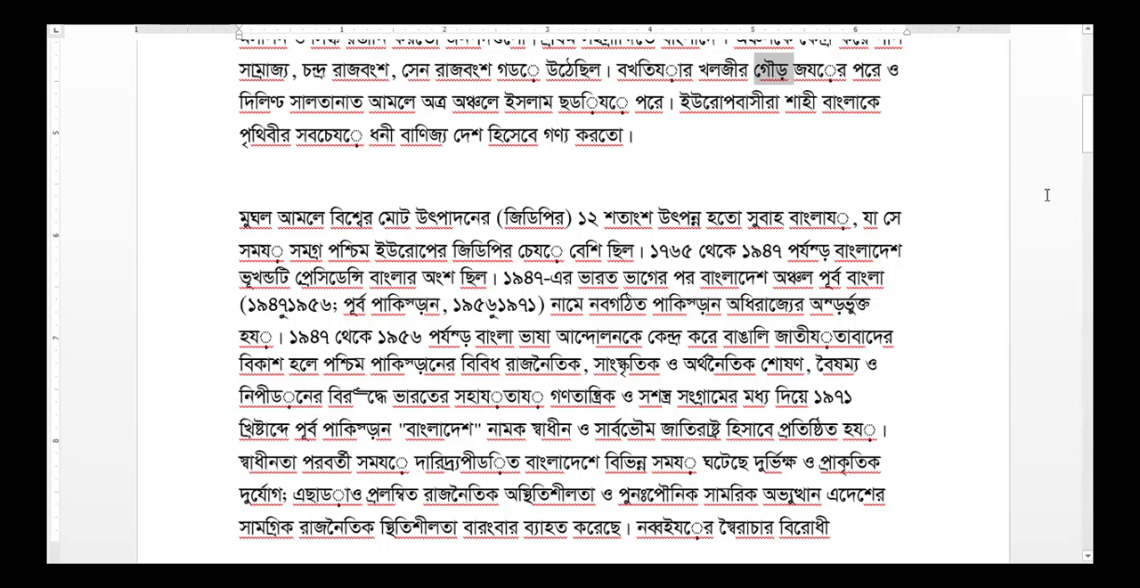
# Return to the first page of the Bengali article about বাংলাদেশ to examine its letters and conjuncts.
pyautogui.moveTo(1089, 155); pyautogui.dragTo(1089, 75)
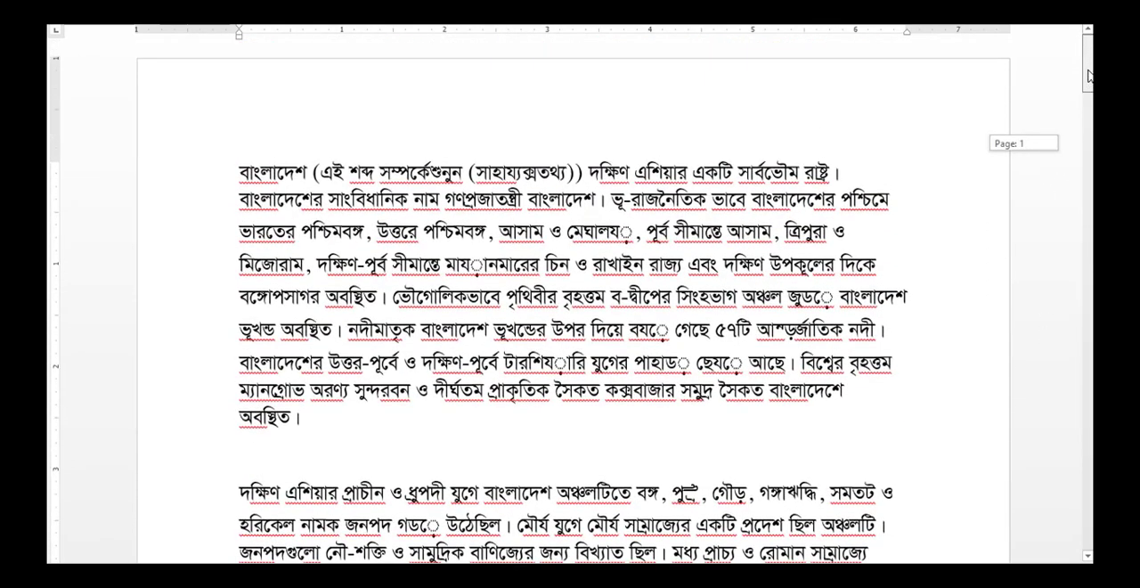